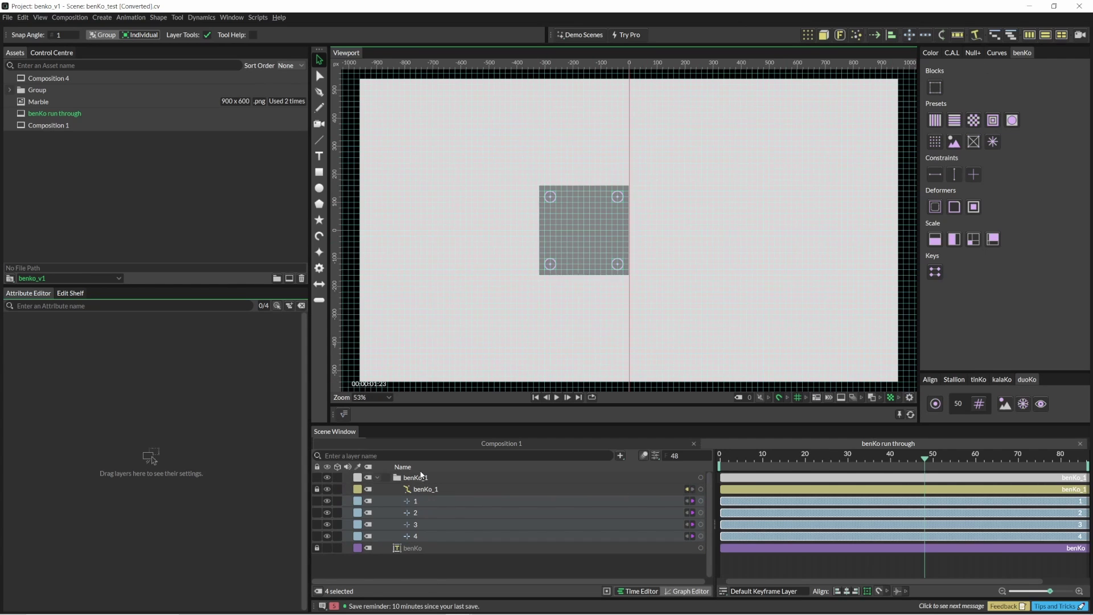
# - Add benKo_2 beside benKo_1, put a circle in benKo_1, and move the benKo text into benKo_2
pyautogui.click(935, 88)
pyautogui.moveTo(597, 199); pyautogui.dragTo(643, 209)
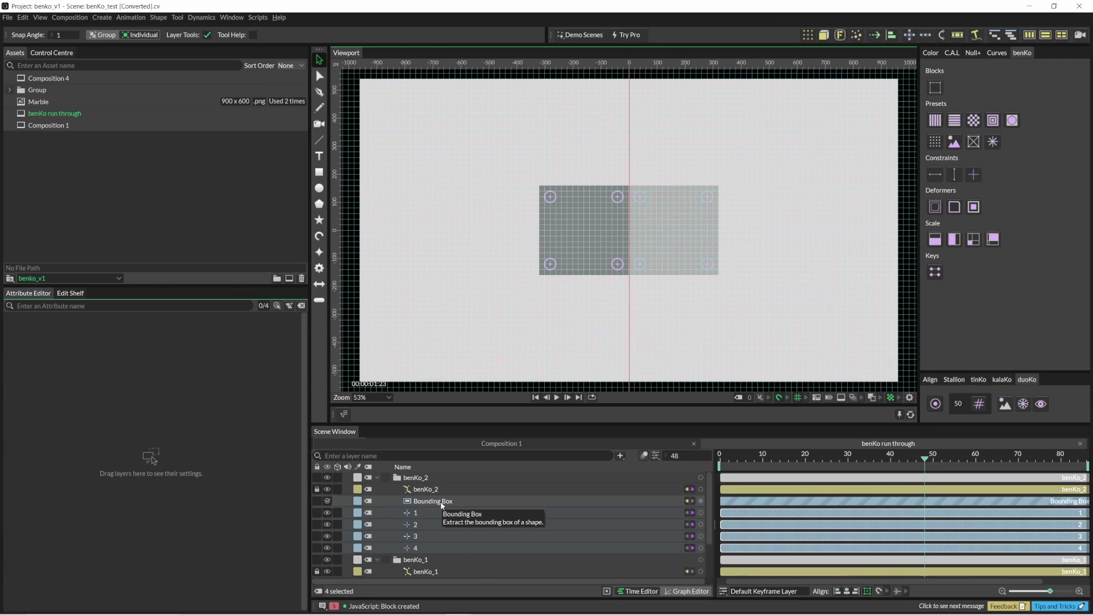
pyautogui.click(438, 572)
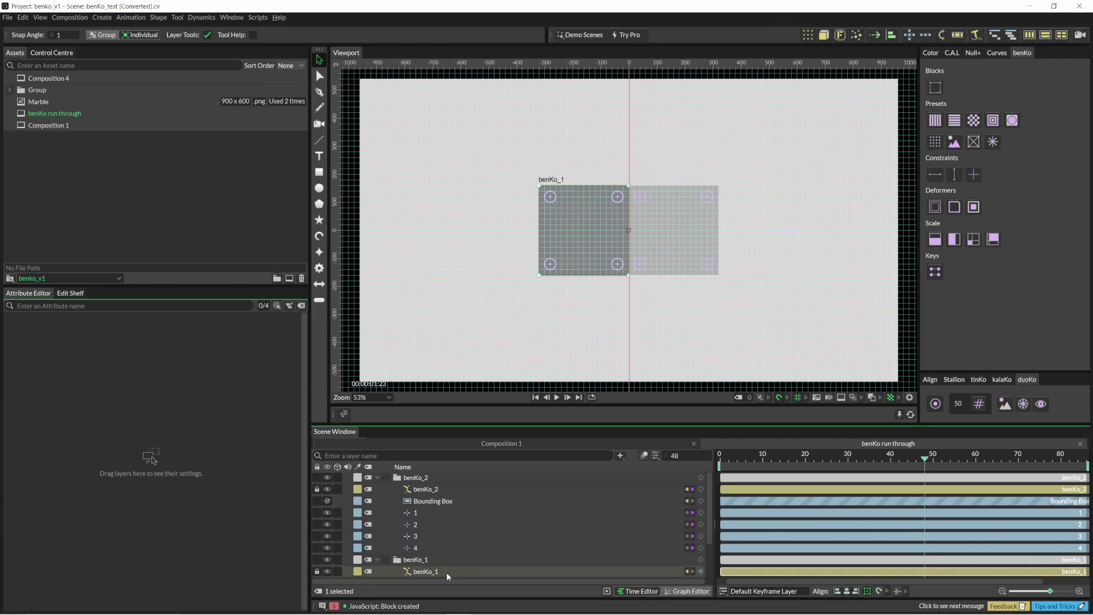
pyautogui.click(1012, 121)
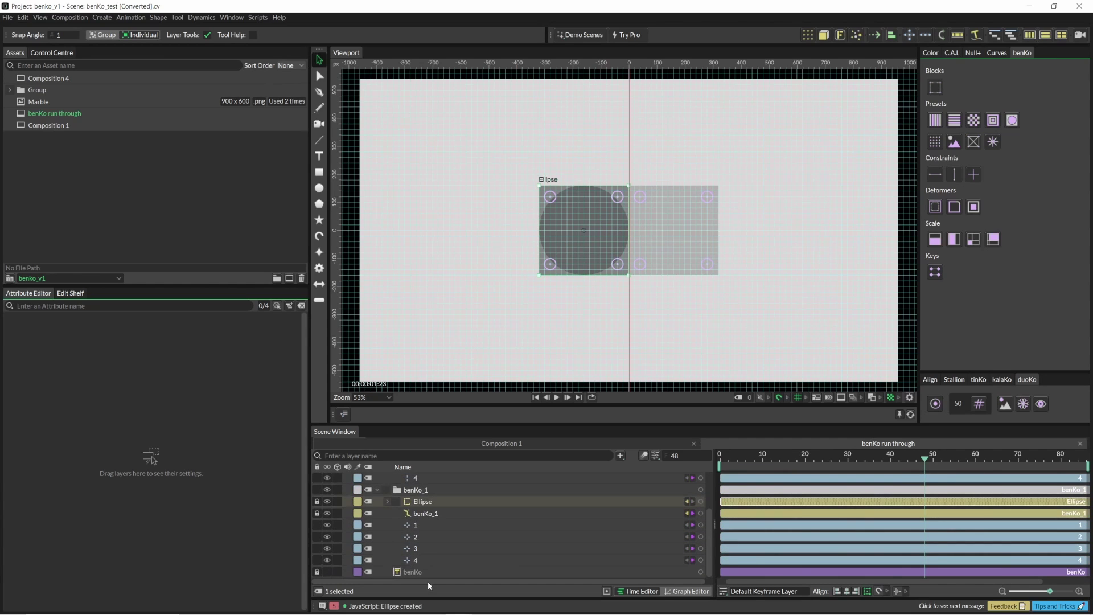
pyautogui.moveTo(412, 574); pyautogui.dragTo(419, 494)
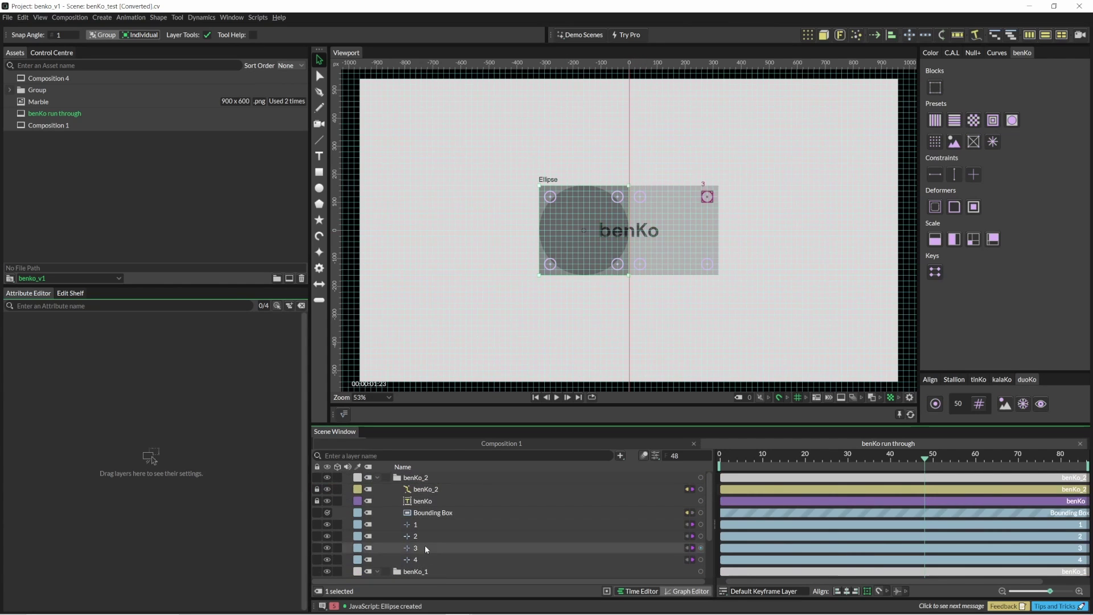
# - Link benKo_2's Bounding Box Position to the benKo text's Position
pyautogui.click(422, 514)
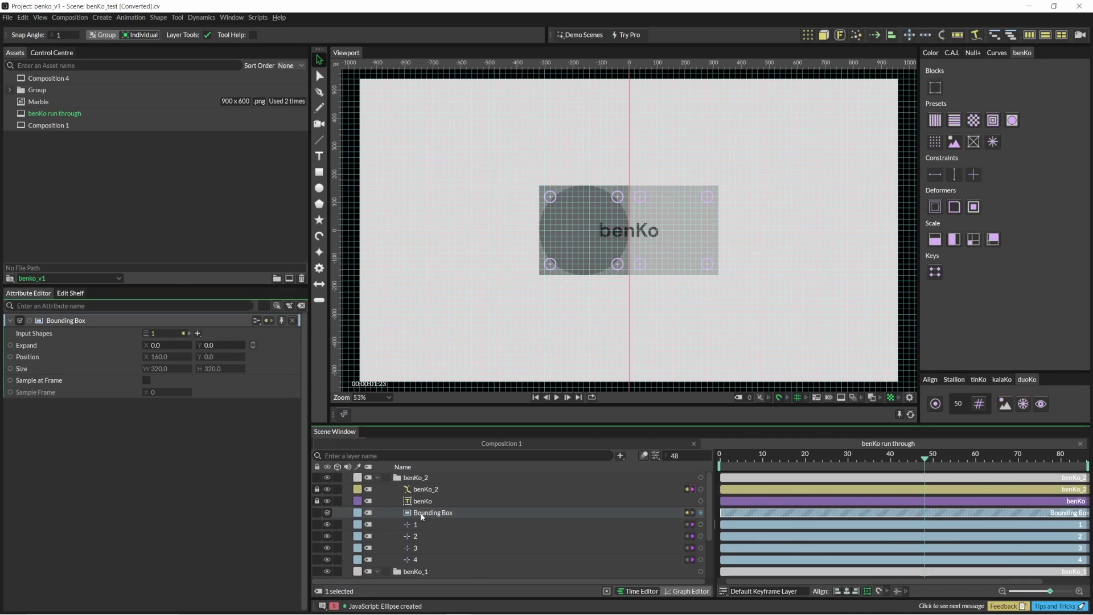
pyautogui.moveTo(10, 356); pyautogui.dragTo(417, 504)
pyautogui.click(431, 509)
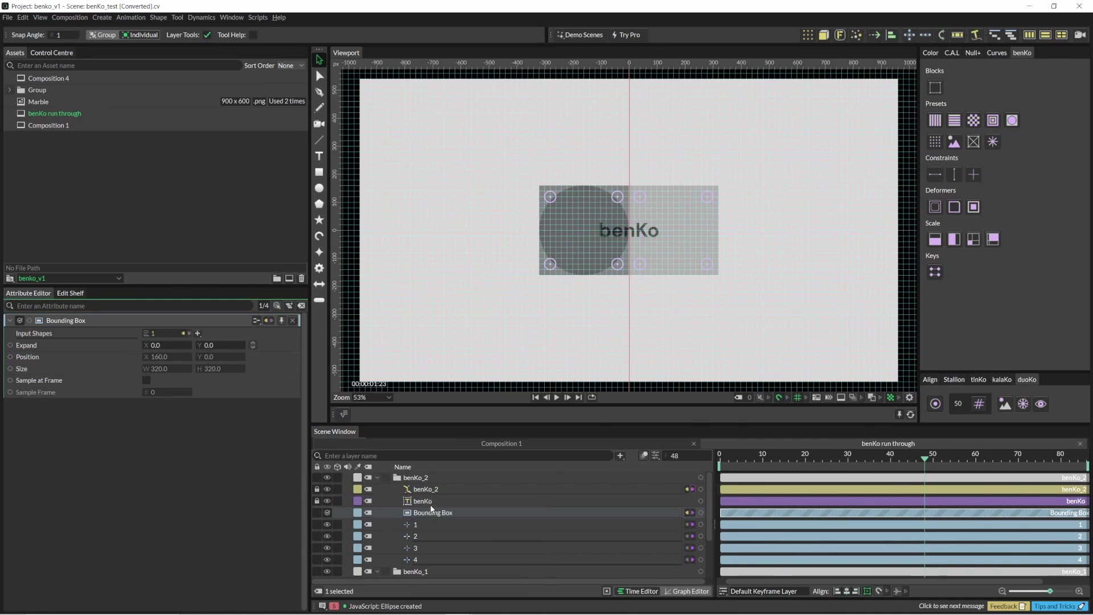
pyautogui.click(695, 371)
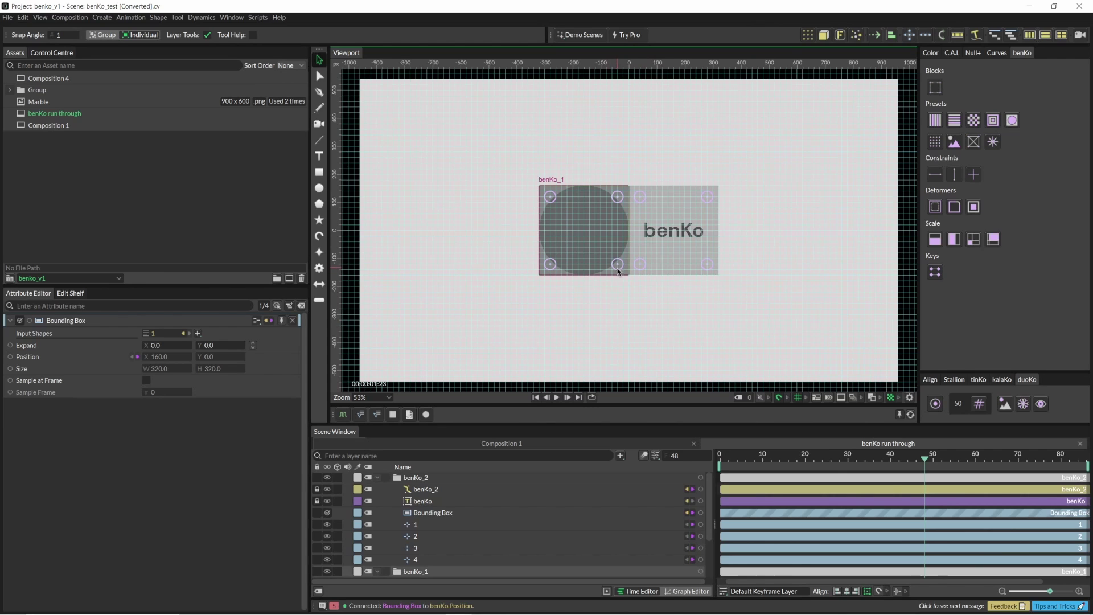
# - Test-move benKo_1, the circle's points and a corner, undoing each, then reselect benKo_2
pyautogui.moveTo(618, 271); pyautogui.dragTo(652, 274)
pyautogui.hotkey('ctrl', 'z')
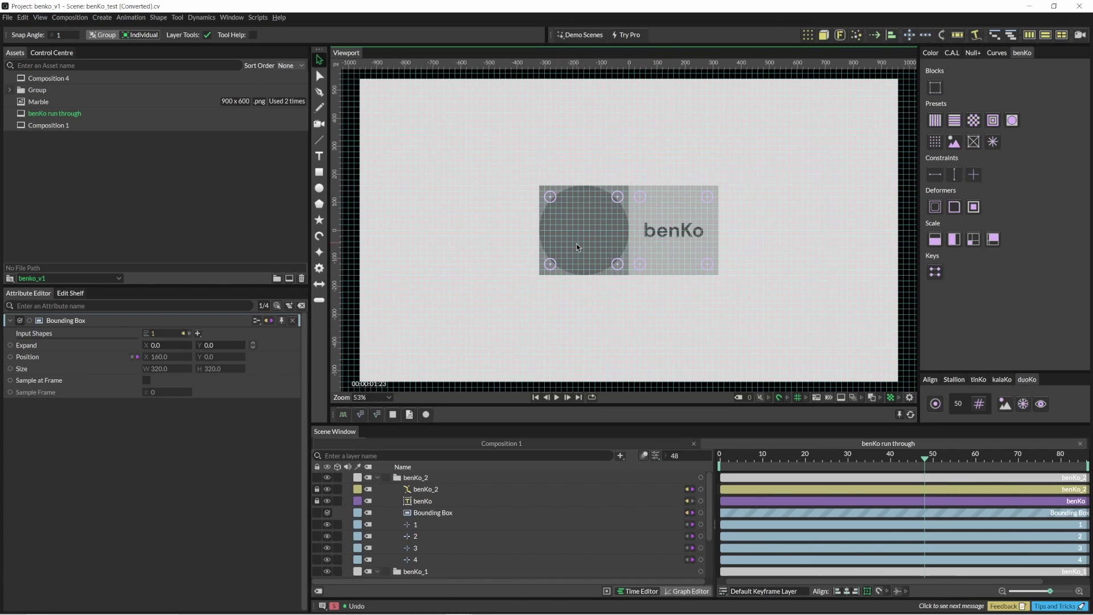
pyautogui.moveTo(526, 176); pyautogui.dragTo(416, 265)
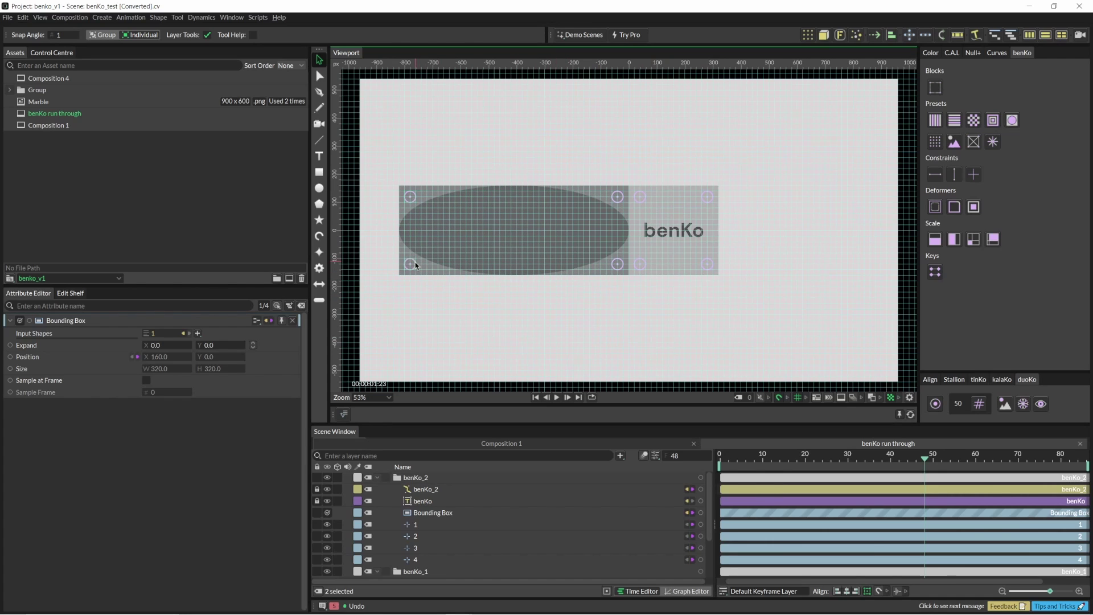
pyautogui.hotkey('ctrl', 'z')
pyautogui.moveTo(594, 171); pyautogui.dragTo(640, 273)
pyautogui.moveTo(706, 265); pyautogui.dragTo(808, 231)
pyautogui.hotkey('ctrl', 'z')
pyautogui.hotkey('ctrl', 'z')
pyautogui.click(413, 478)
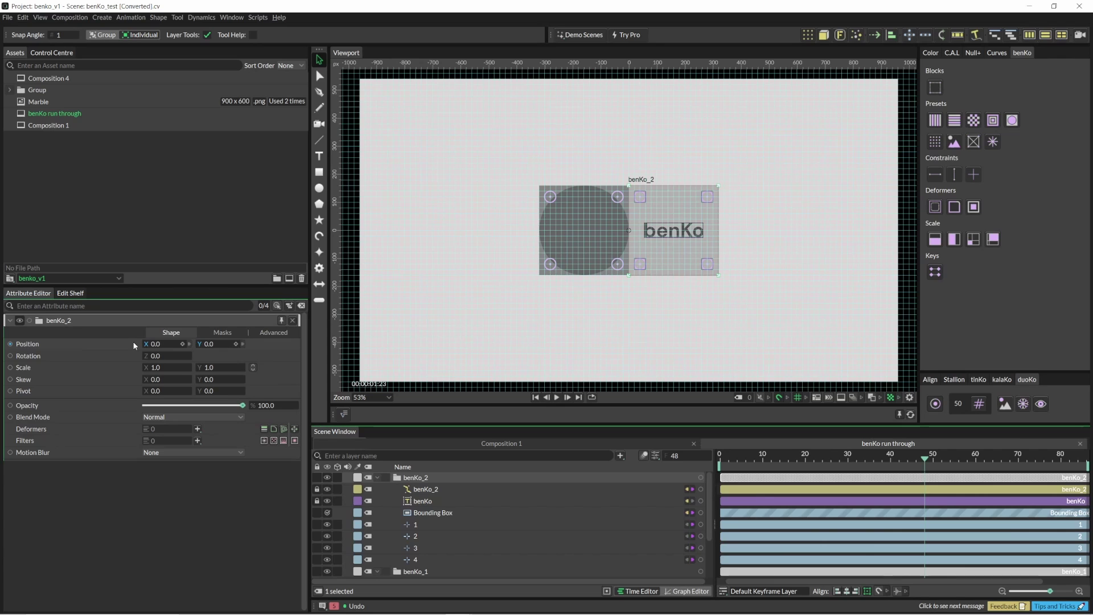
# - Try widening benKo_2 by dragging points 3 and 4, then undo it
pyautogui.click(705, 310)
pyautogui.moveTo(747, 159); pyautogui.dragTo(702, 318)
pyautogui.moveTo(709, 267); pyautogui.dragTo(845, 264)
pyautogui.hotkey('ctrl', 'z')
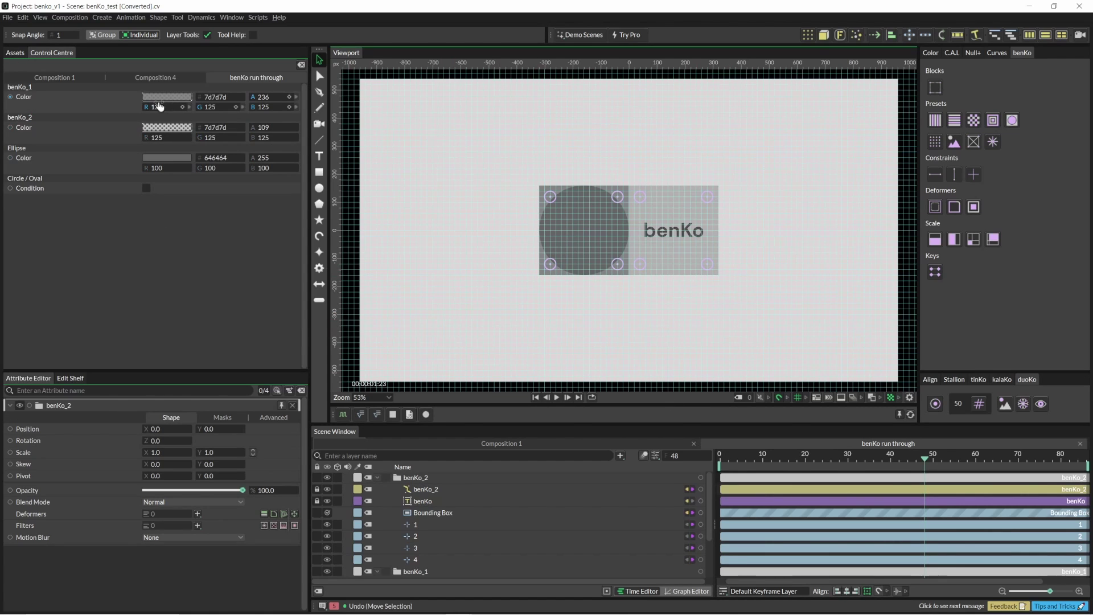
# - Colour benKo_1 olive, benKo_2 and the circle orange, and the benKo text near-black
pyautogui.click(932, 53)
pyautogui.moveTo(940, 259); pyautogui.dragTo(175, 105)
pyautogui.moveTo(952, 259); pyautogui.dragTo(168, 158)
pyautogui.click(413, 503)
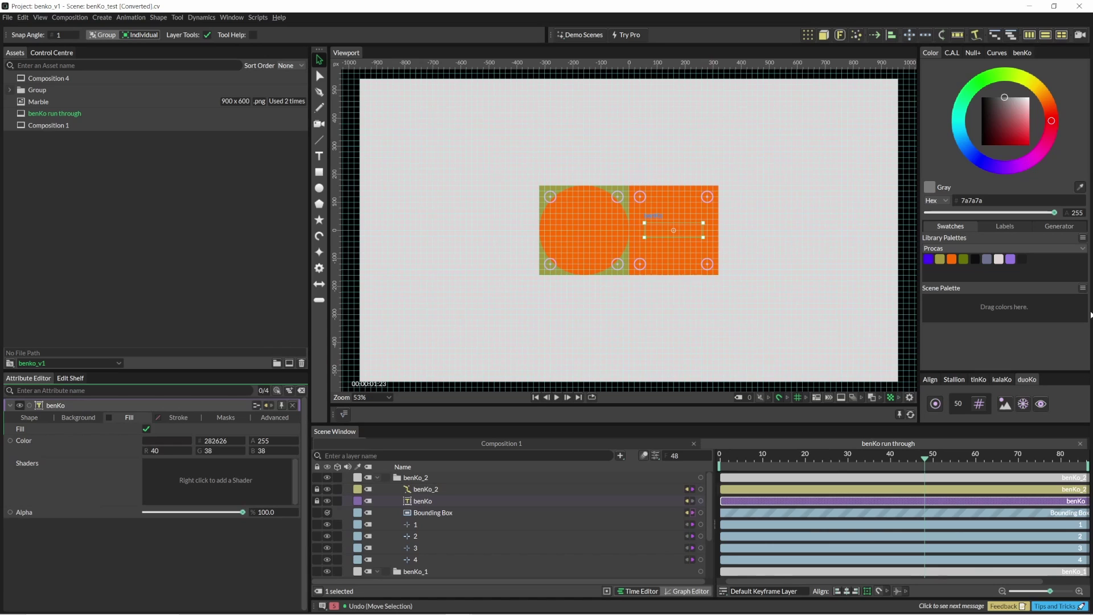
pyautogui.moveTo(975, 259); pyautogui.dragTo(674, 230)
pyautogui.click(52, 53)
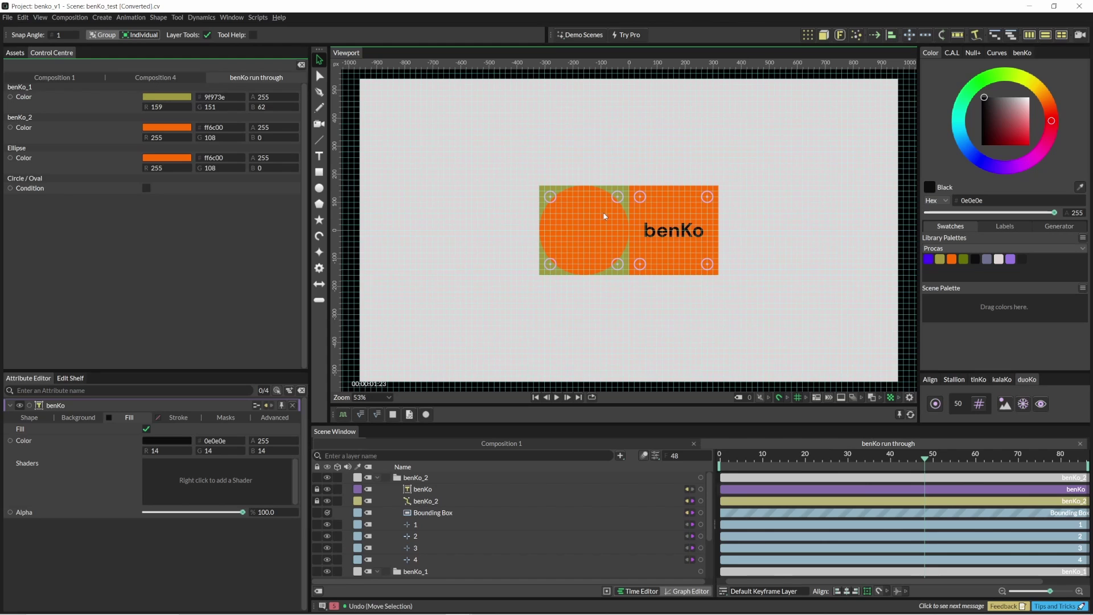
# - Test stretching the circle and toggling Circle/Oval, undo, then slide the middle points left
pyautogui.moveTo(539, 166); pyautogui.dragTo(422, 263)
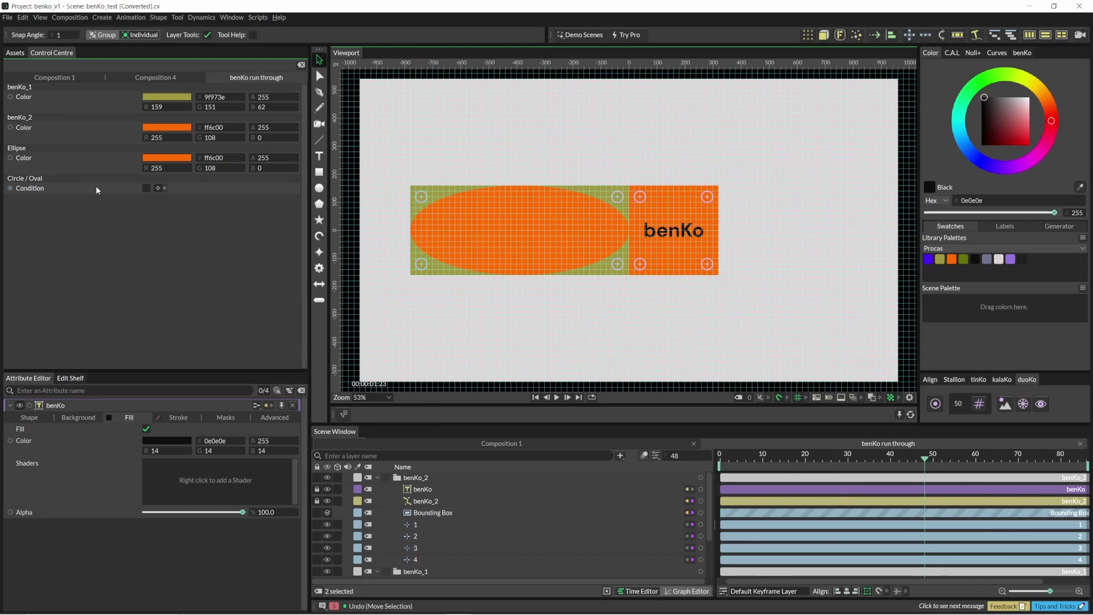
pyautogui.click(146, 189)
pyautogui.click(146, 189)
pyautogui.click(146, 189)
pyautogui.click(146, 188)
pyautogui.hotkey('ctrl', 'z')
pyautogui.hotkey('ctrl', 'z')
pyautogui.hotkey('ctrl', 'z')
pyautogui.hotkey('ctrl', 'z')
pyautogui.hotkey('ctrl', 'z')
pyautogui.moveTo(659, 158); pyautogui.dragTo(589, 308)
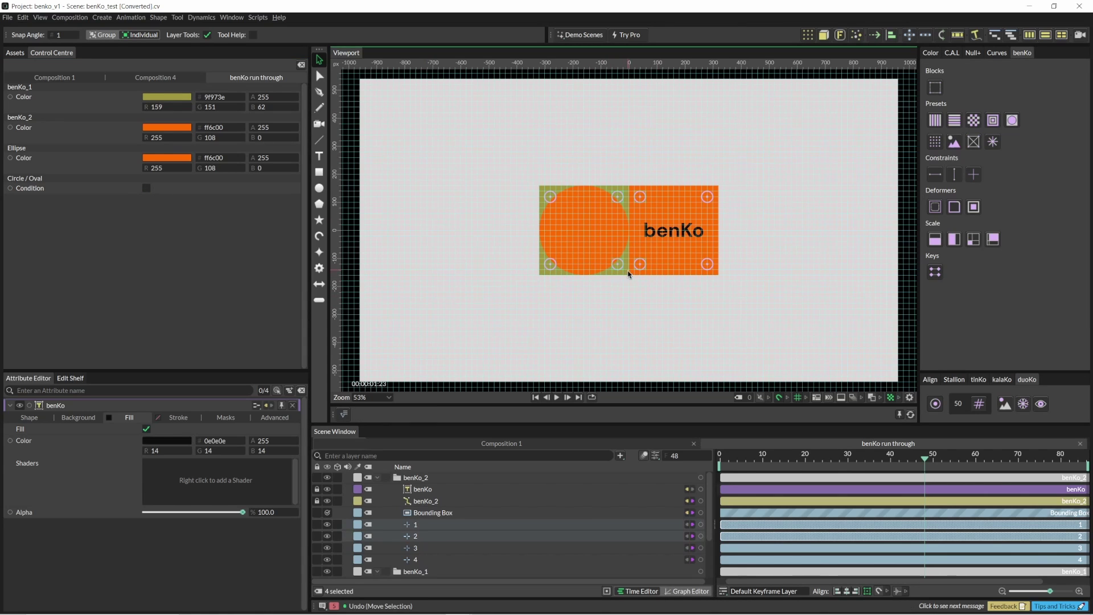
pyautogui.moveTo(624, 269)
pyautogui.mouseDown()
pyautogui.moveTo(597, 270)
pyautogui.moveTo(624, 270)
pyautogui.mouseUp()
# - Add a vertical guideY constraint along the blocks' shared edge
pyautogui.click(956, 175)
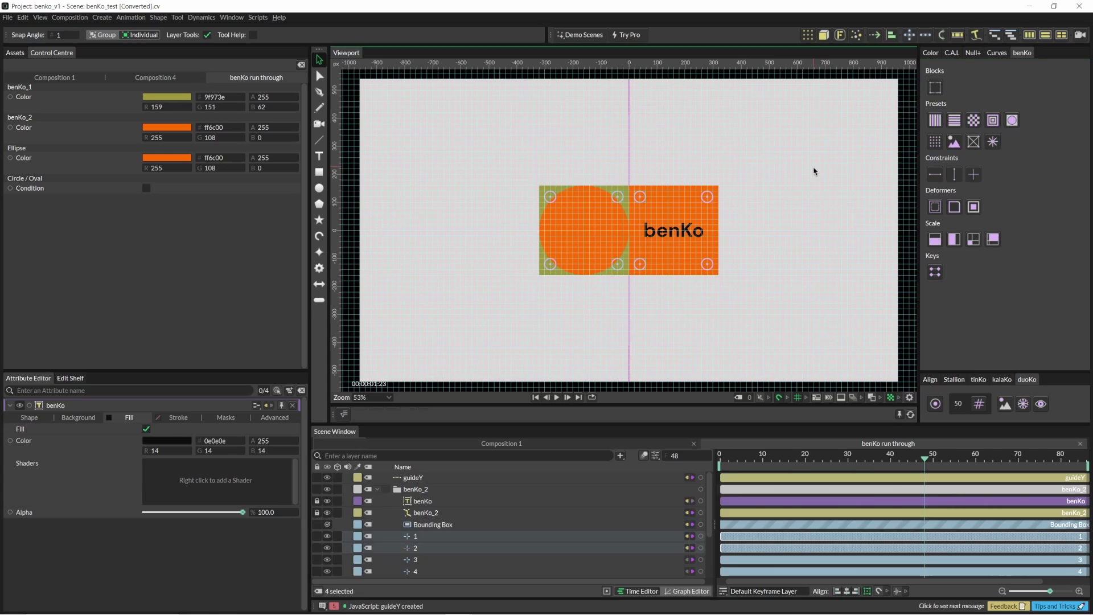
pyautogui.moveTo(630, 166)
pyautogui.mouseDown()
pyautogui.moveTo(698, 171)
pyautogui.moveTo(586, 173)
pyautogui.moveTo(690, 171)
pyautogui.moveTo(588, 171)
pyautogui.moveTo(656, 172)
pyautogui.moveTo(630, 176)
pyautogui.mouseUp()
pyautogui.click(710, 176)
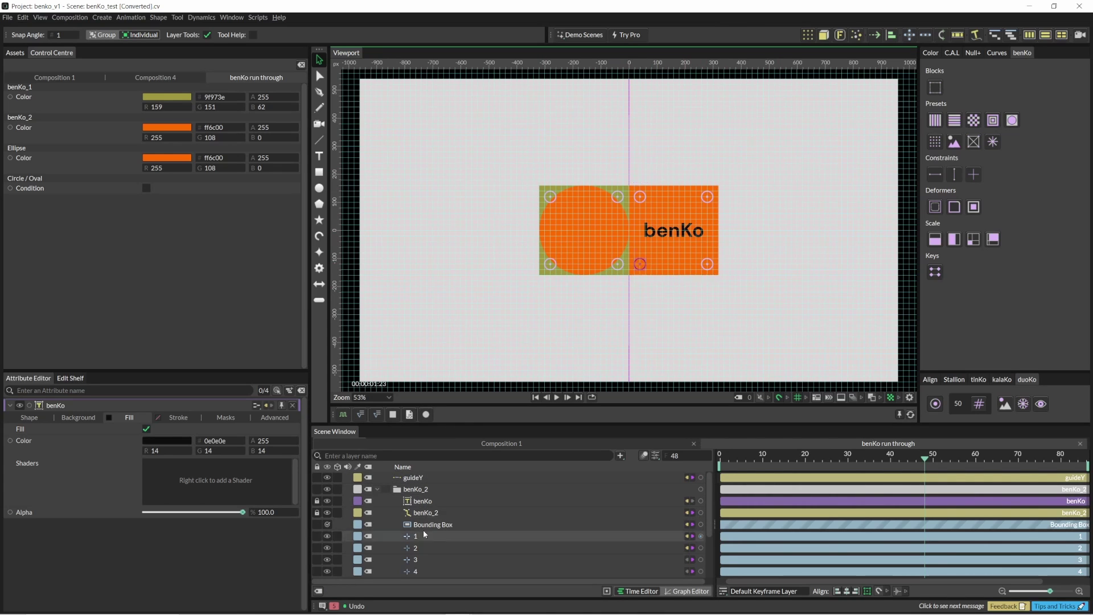
# - Apply the third Scale preset to the benKo text and test it by moving the guide
pyautogui.click(423, 502)
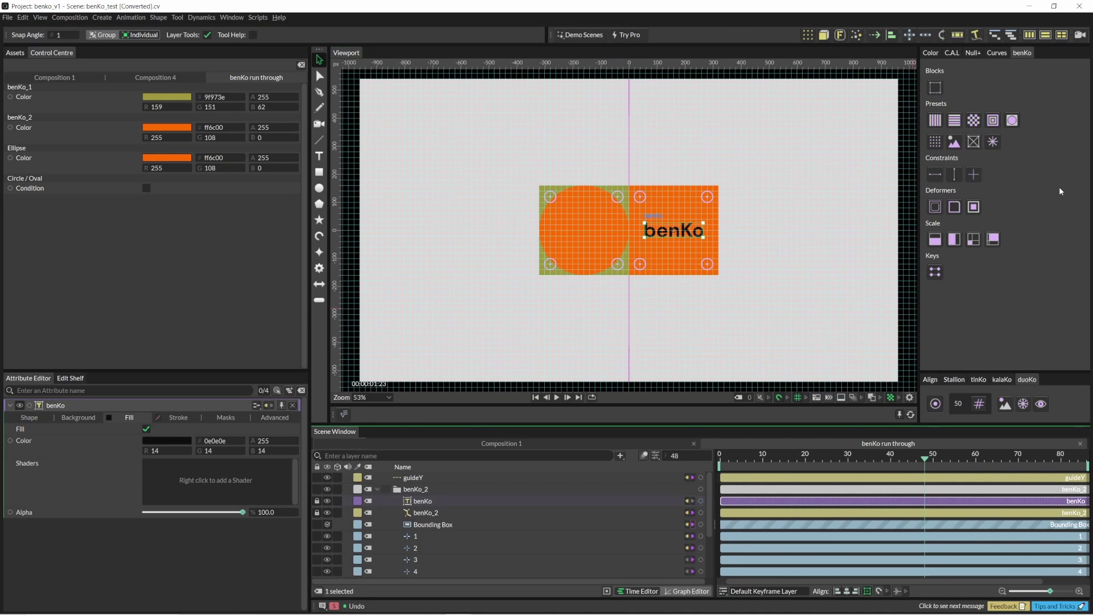
pyautogui.click(978, 241)
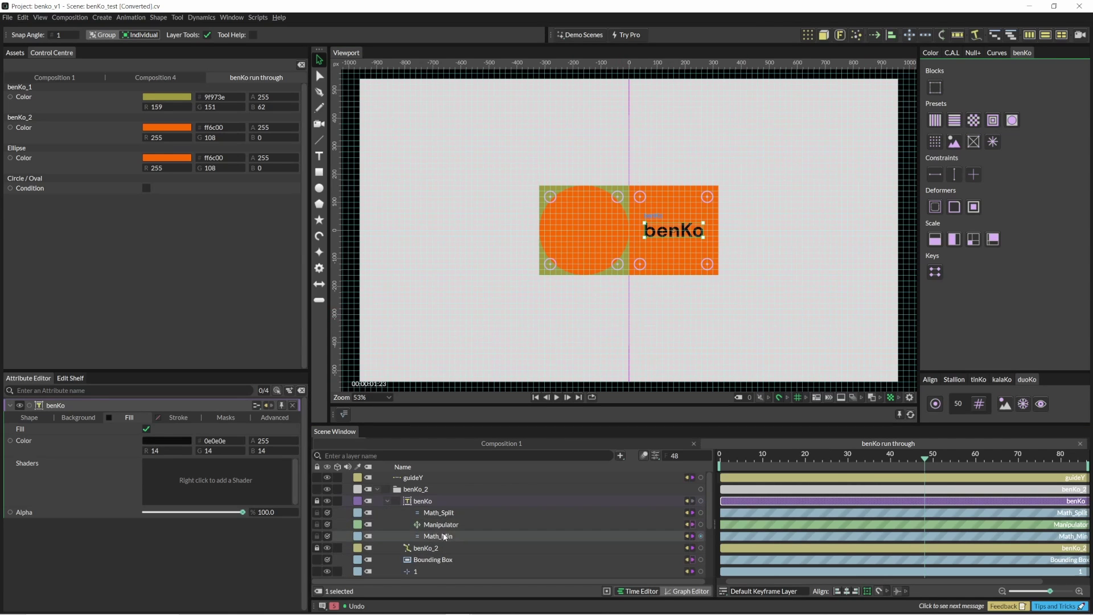
pyautogui.click(630, 344)
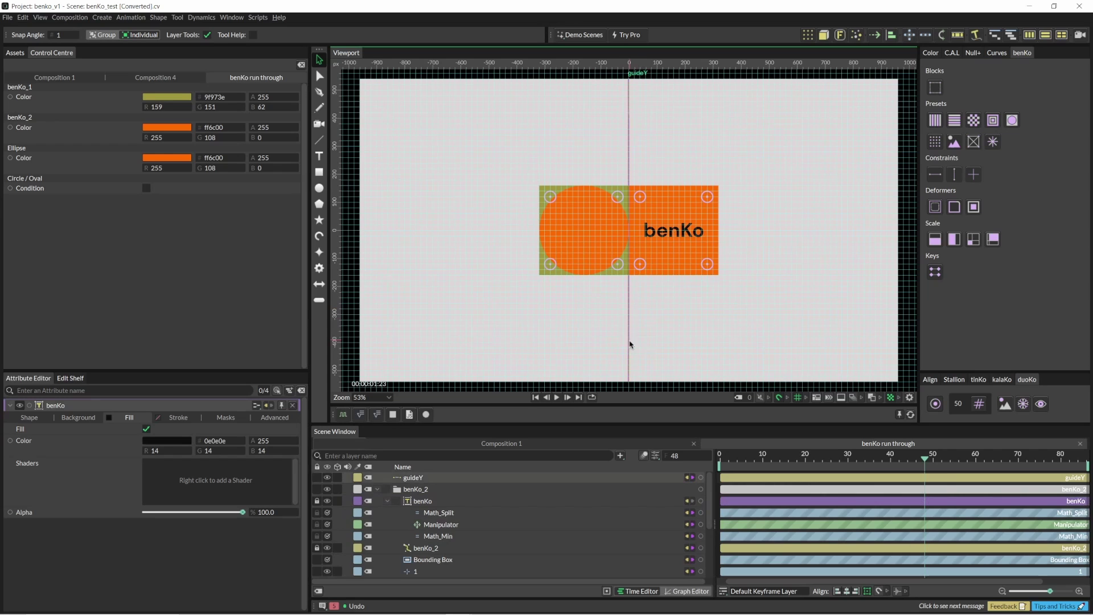
pyautogui.moveTo(630, 341); pyautogui.dragTo(570, 348)
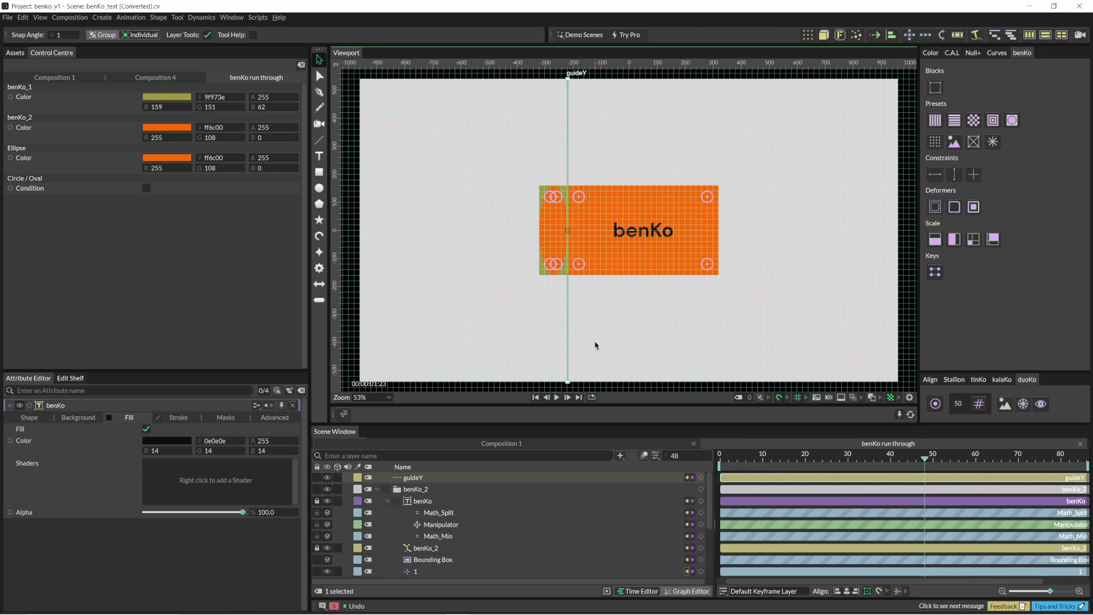
# - Set Math_Split's Operation to Ceiling, test with a guide move, and undo the guide moves
pyautogui.click(438, 513)
pyautogui.click(168, 429)
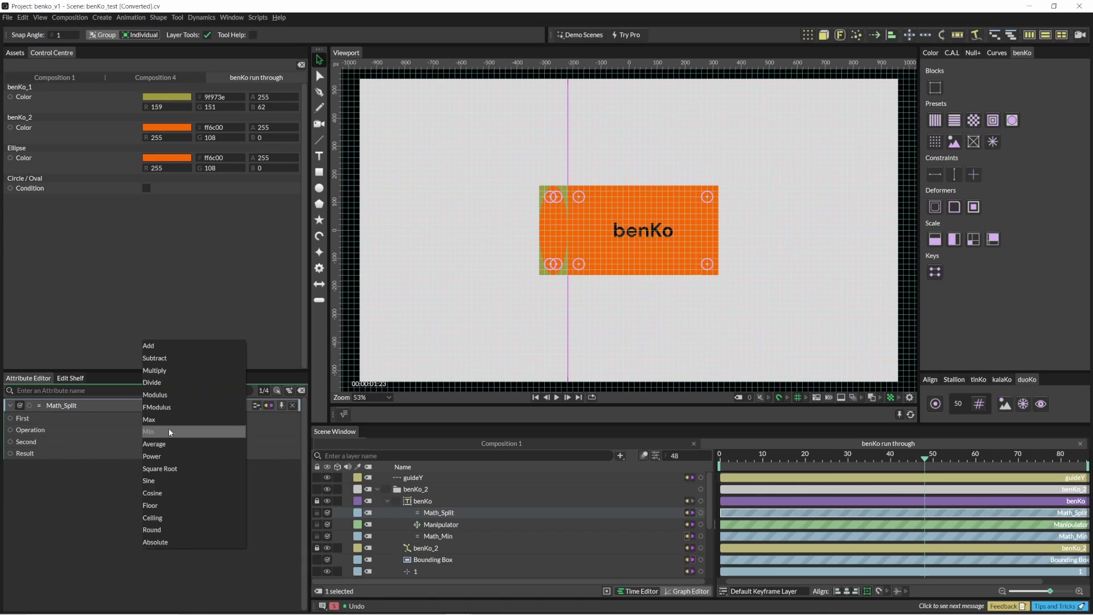
pyautogui.click(162, 519)
pyautogui.moveTo(569, 336); pyautogui.dragTo(613, 336)
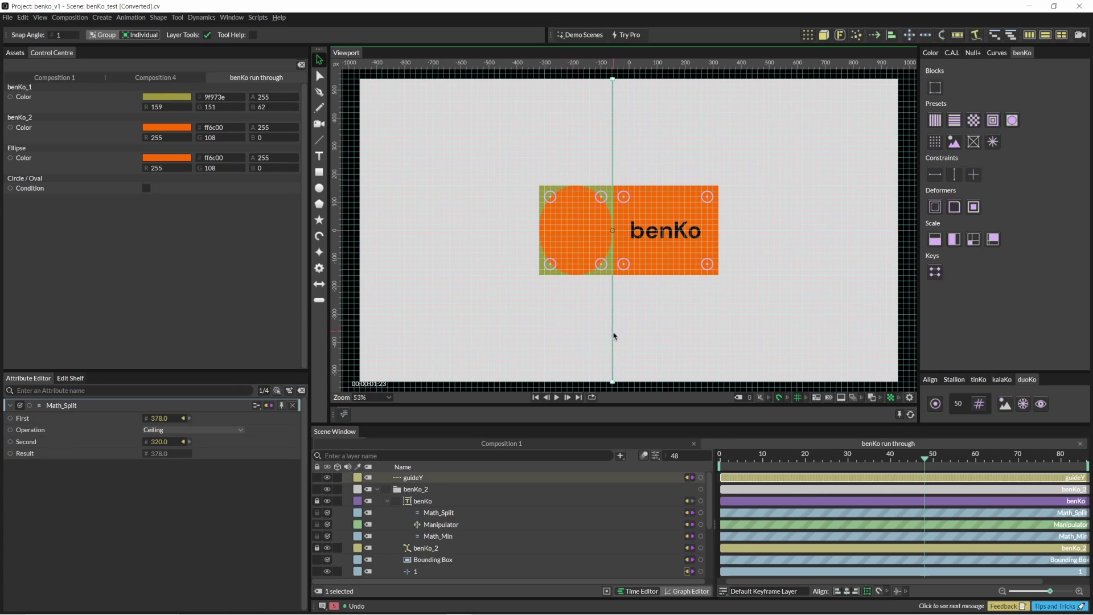
pyautogui.hotkey('ctrl', 'z')
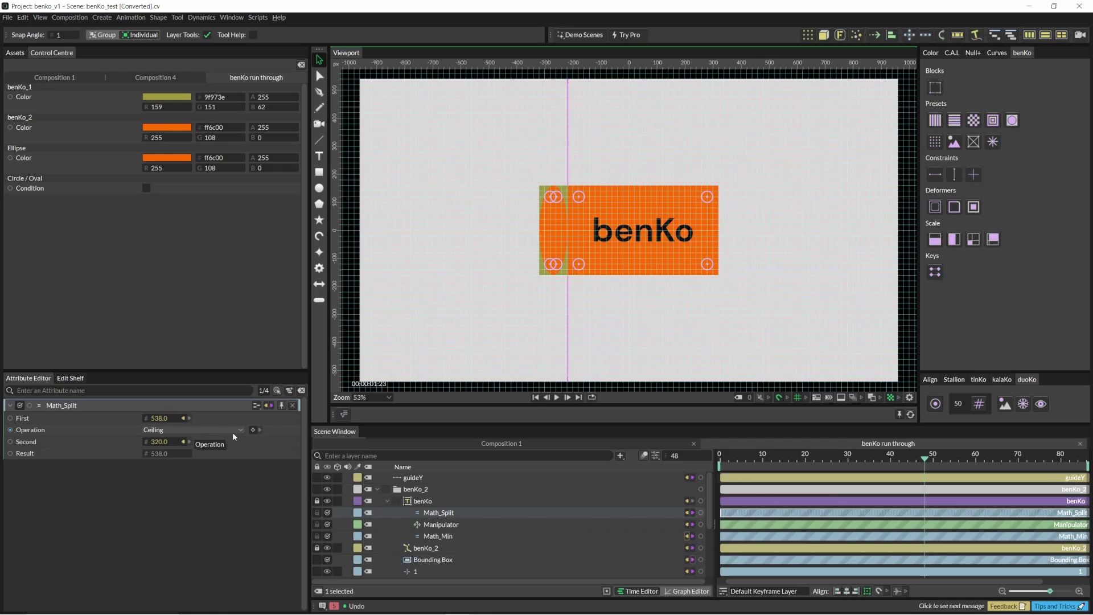
pyautogui.hotkey('ctrl', 'z')
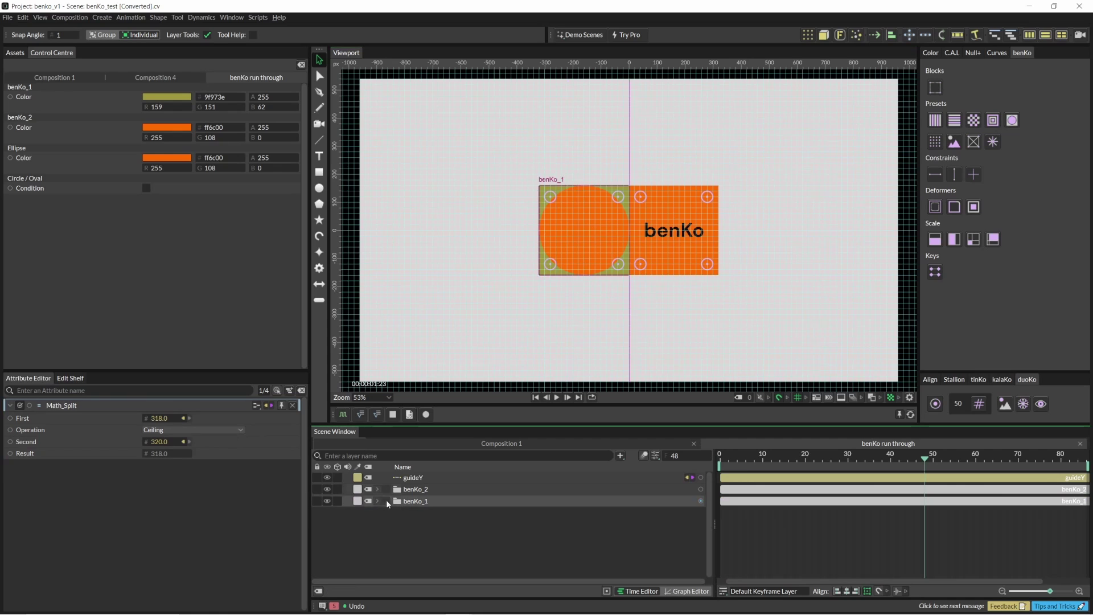
# - Add benKo_3 at the row's left end with a Checker fill, then add a grey benKo_4
pyautogui.click(935, 88)
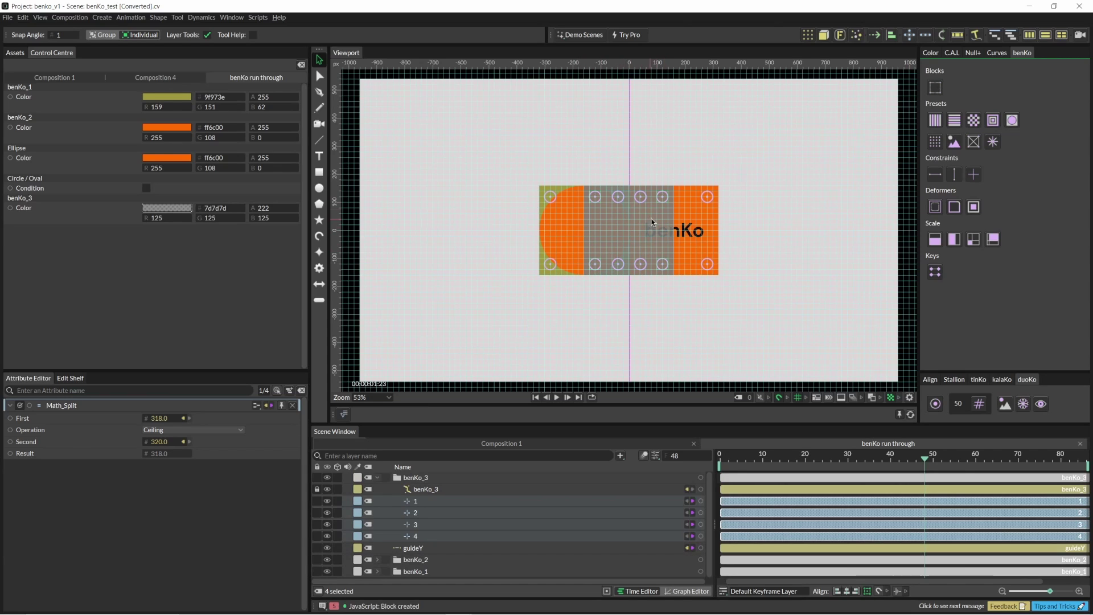
pyautogui.moveTo(652, 222); pyautogui.dragTo(533, 198)
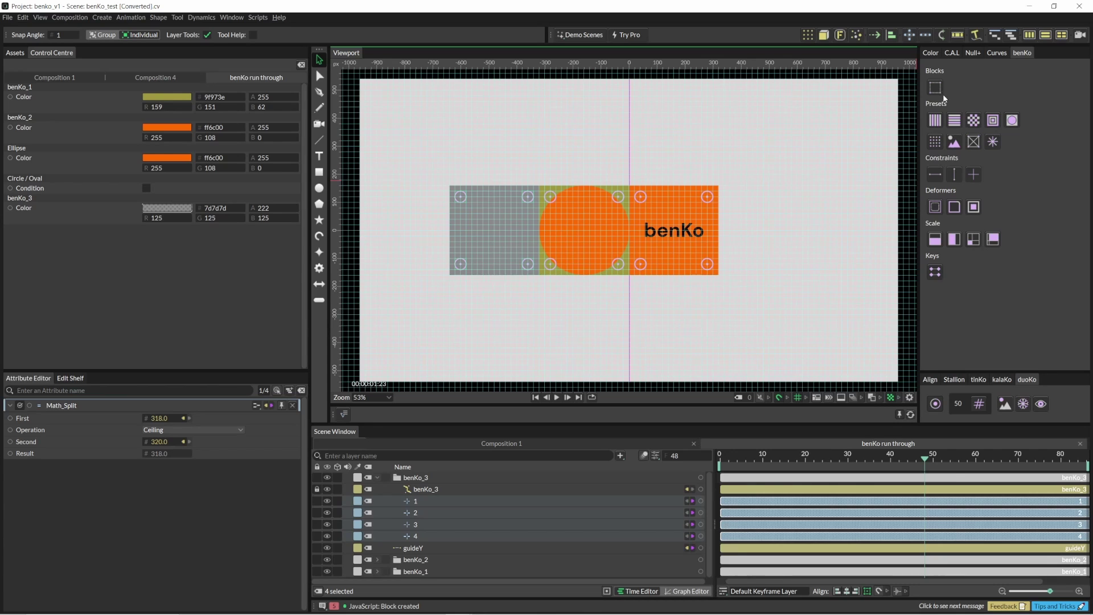
pyautogui.click(438, 487)
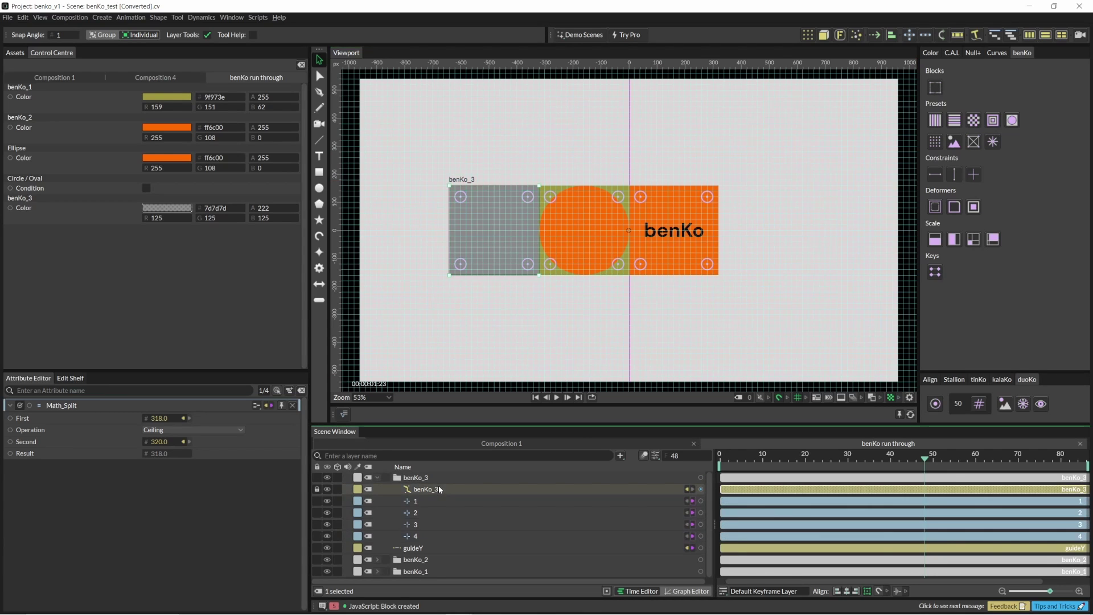
pyautogui.click(974, 120)
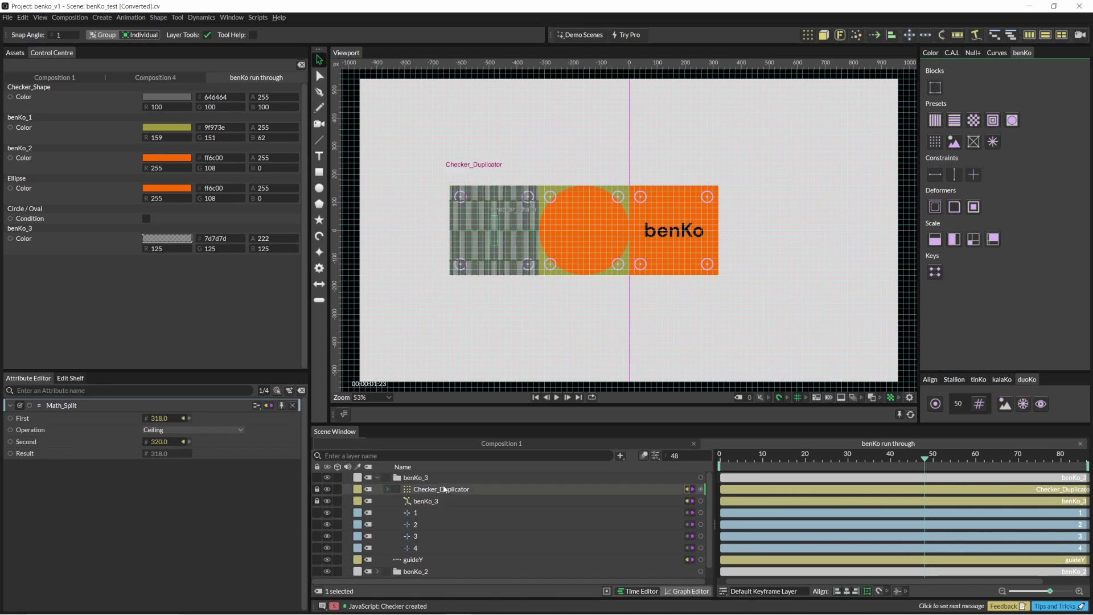
pyautogui.click(938, 89)
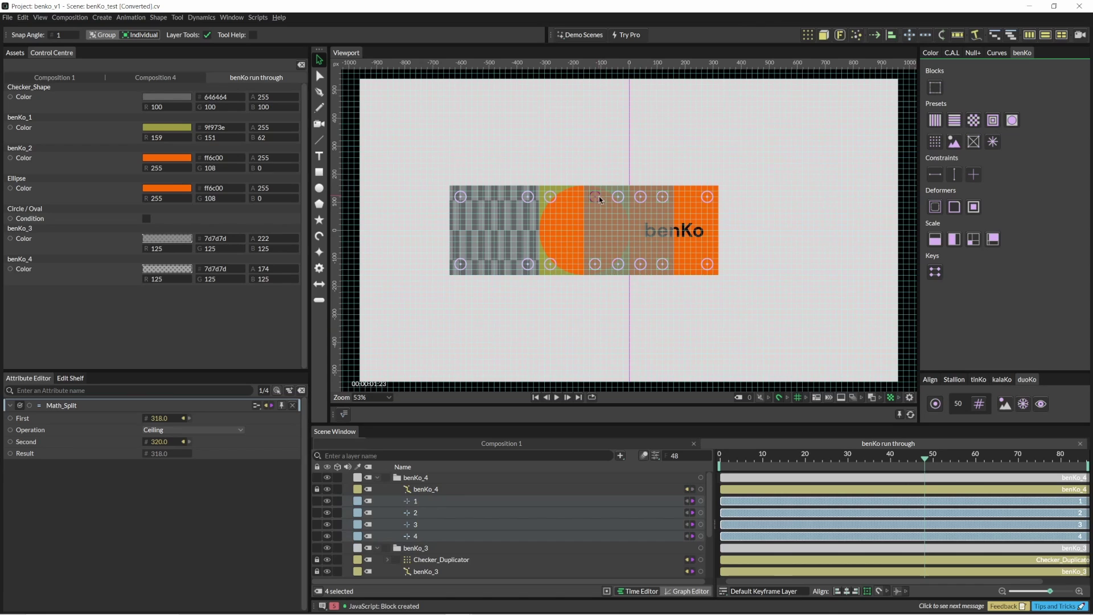
# - Move benKo_4 to the row's right end and make it an Image block
pyautogui.moveTo(600, 199); pyautogui.dragTo(732, 200)
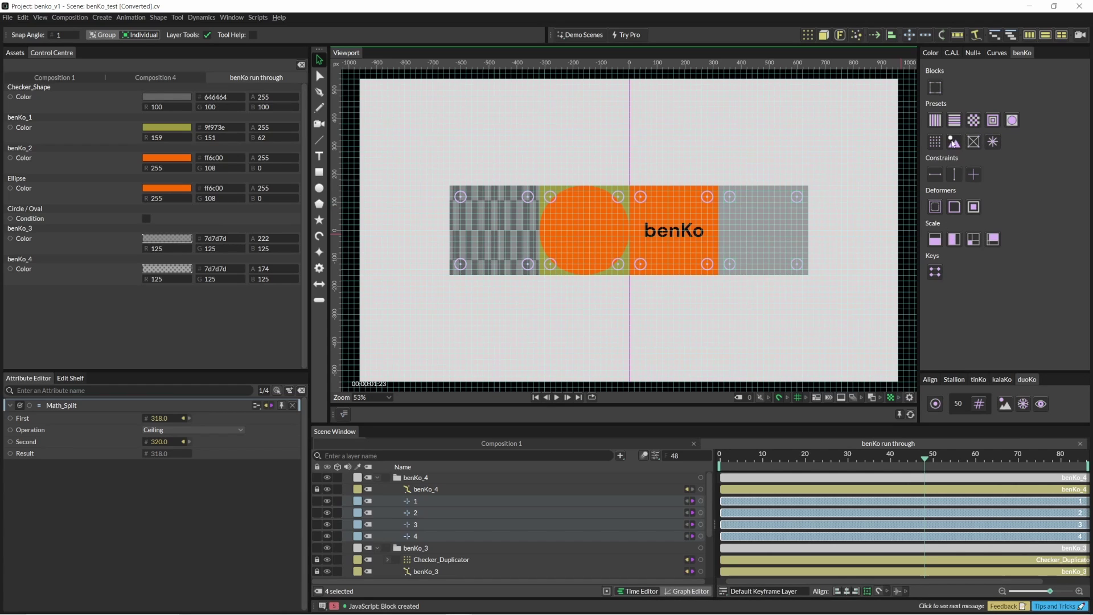
pyautogui.click(763, 239)
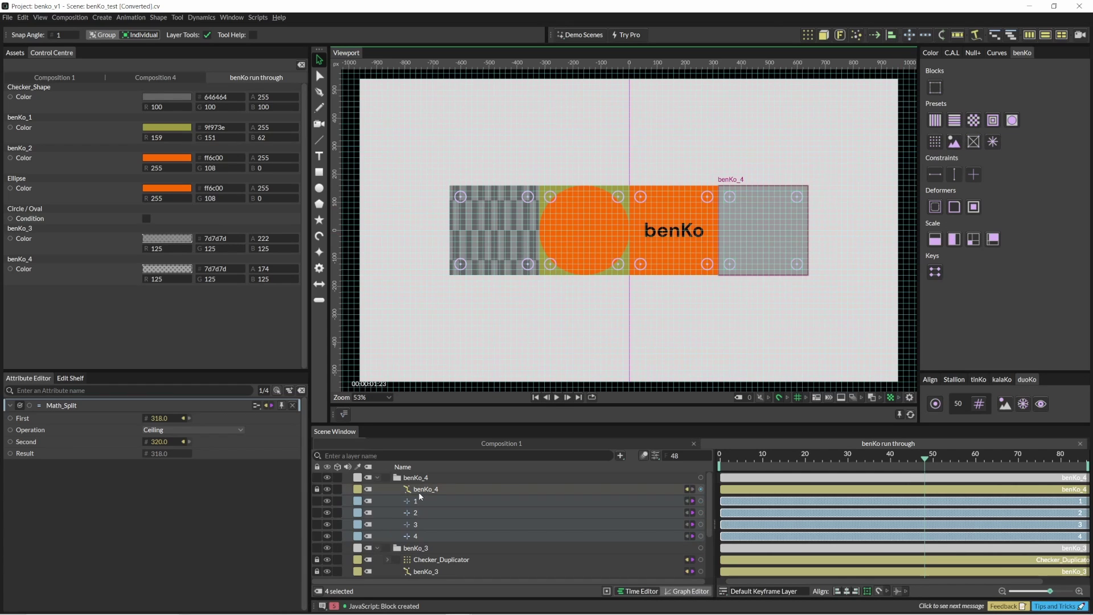
pyautogui.click(955, 144)
pyautogui.scroll(-3, 450, 541)
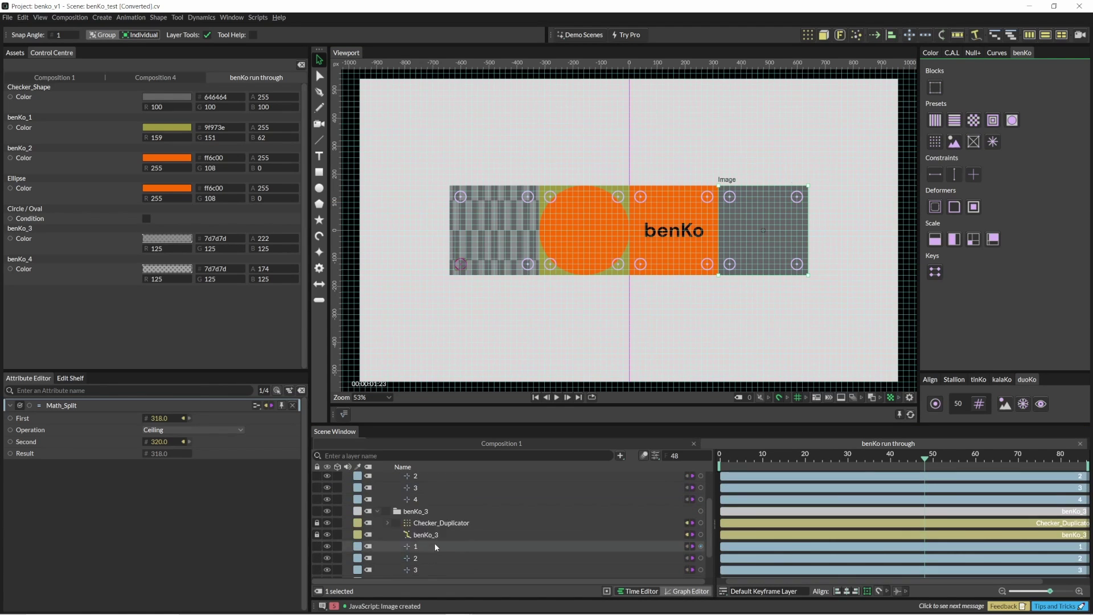
# - Make benKo_3's Checker_Shape colour blue
pyautogui.click(449, 570)
pyautogui.click(930, 53)
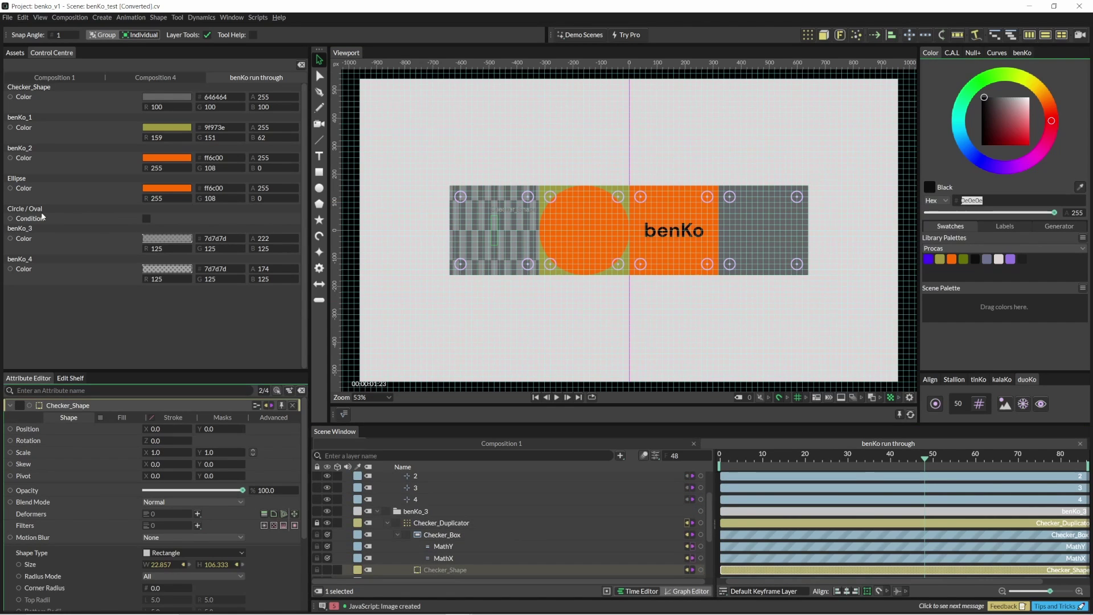
pyautogui.moveTo(305, 113); pyautogui.dragTo(167, 98)
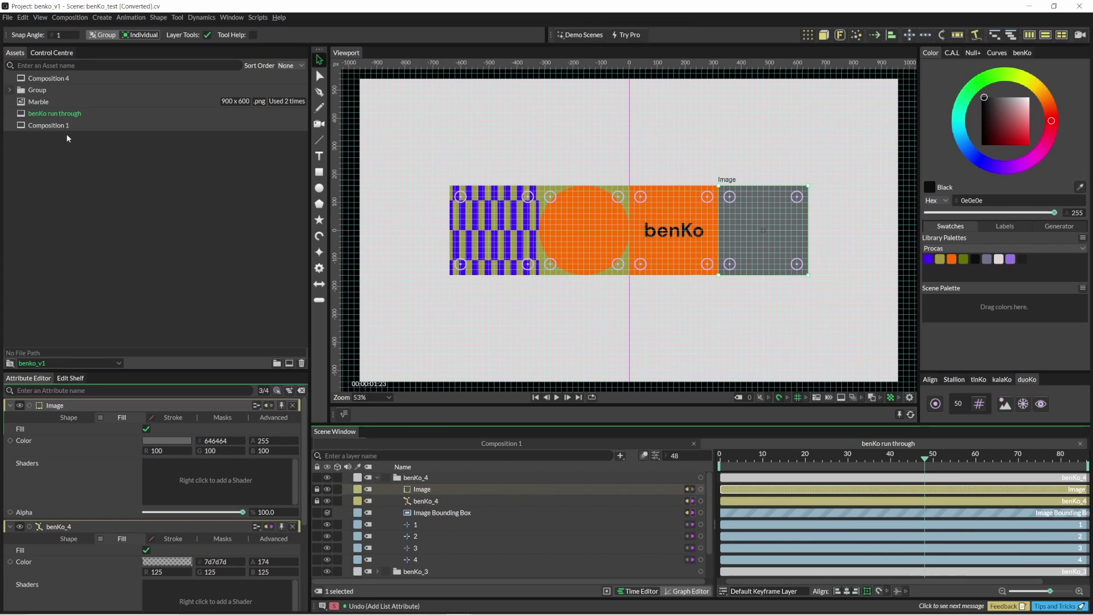
# - Fill benKo_4 with the Marble image shader and set its Scale to 1.83
pyautogui.moveTo(40, 103); pyautogui.dragTo(217, 494)
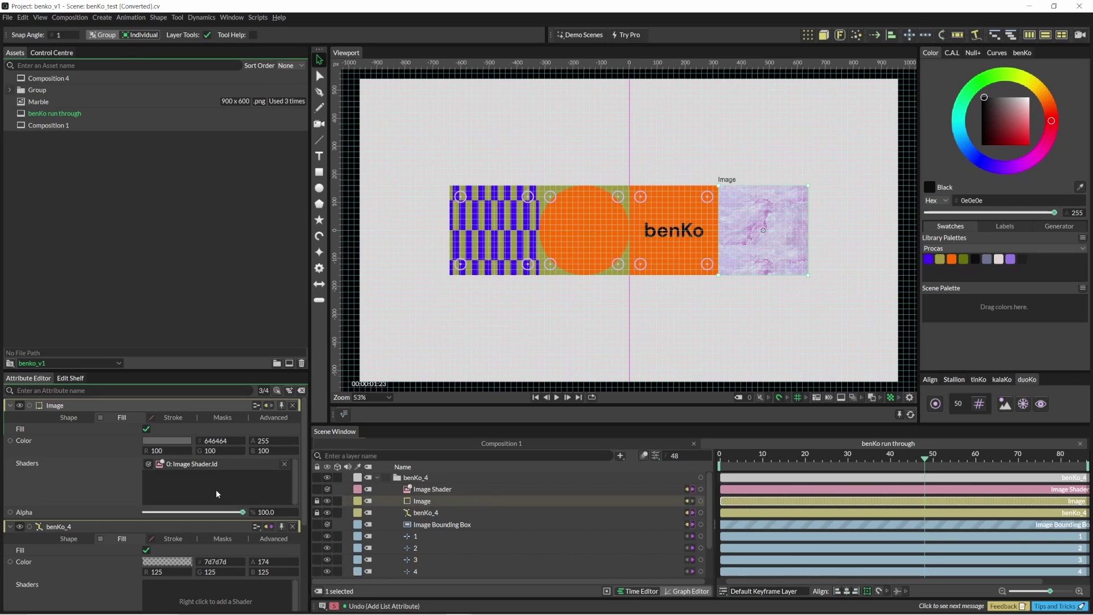
pyautogui.click(426, 491)
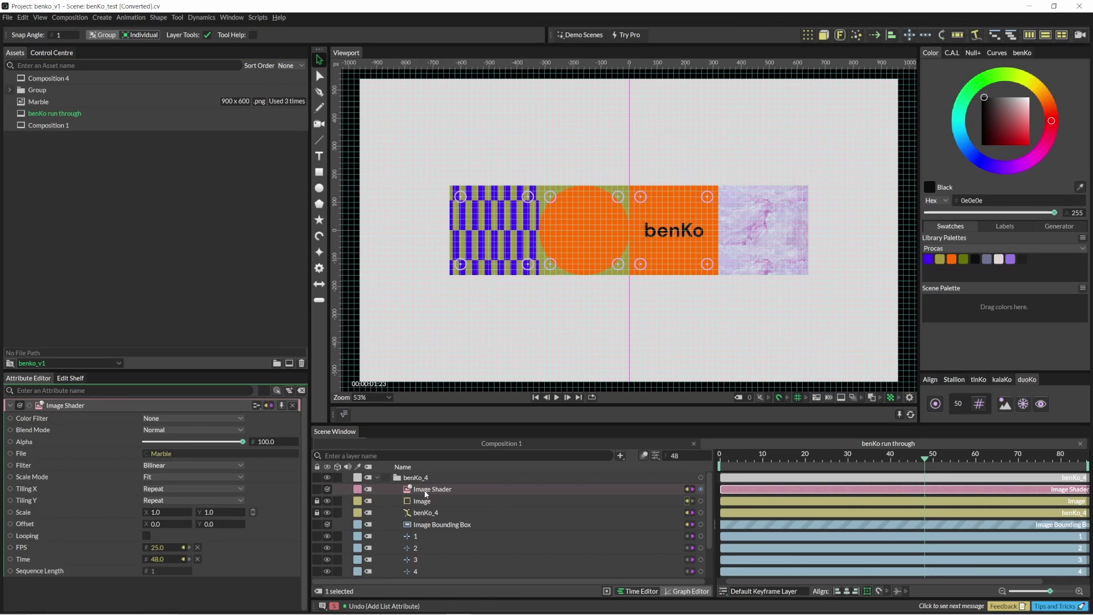
pyautogui.moveTo(157, 515); pyautogui.dragTo(190, 512)
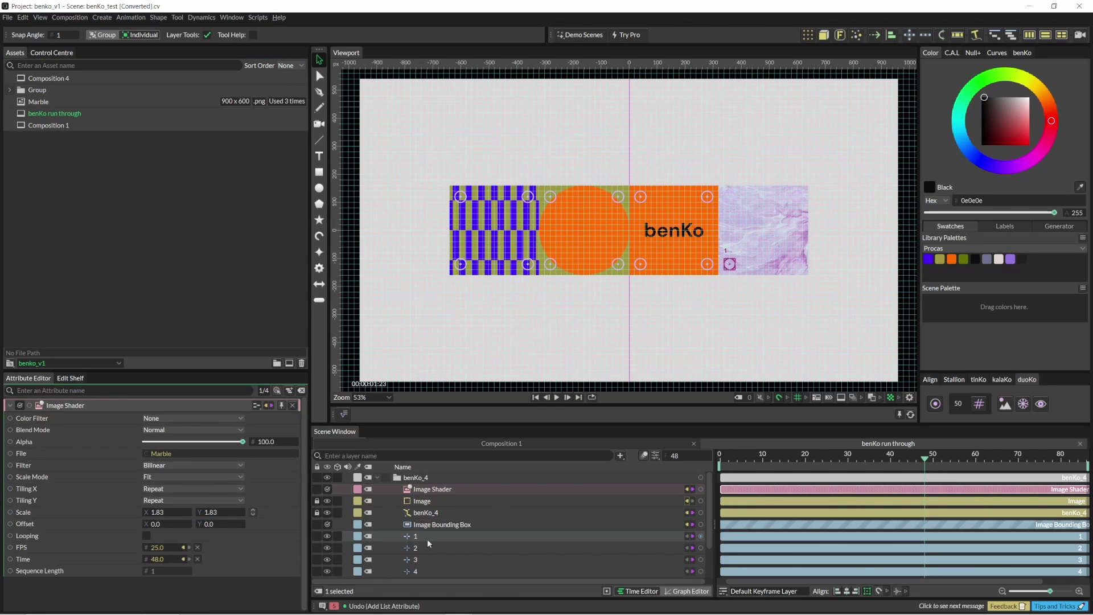
# - Add vertical guides at the text block's right-side and left-side points
pyautogui.click(429, 506)
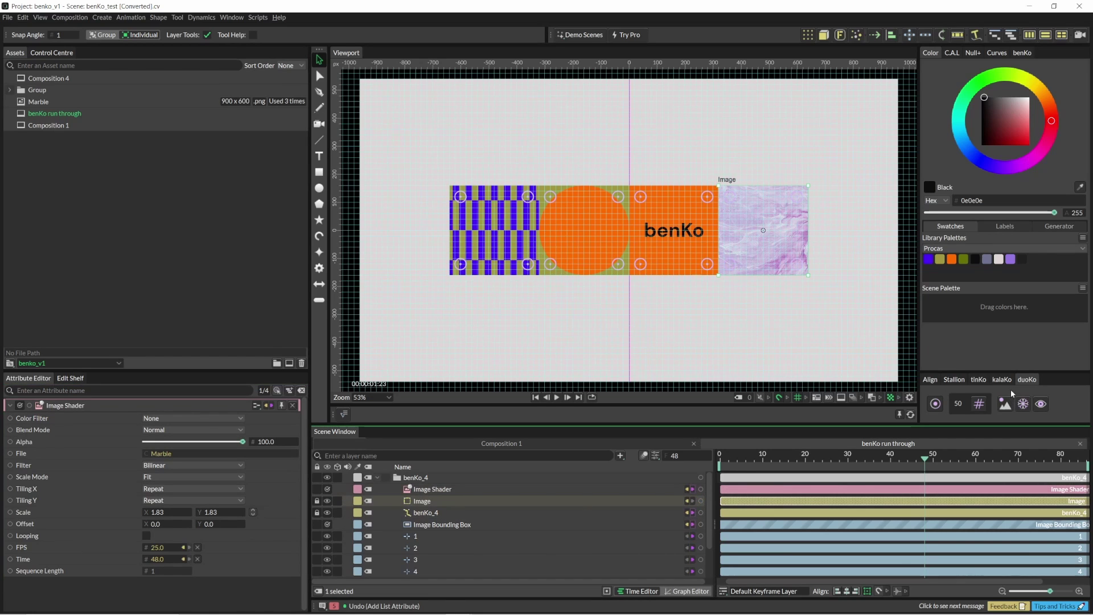
pyautogui.click(1023, 52)
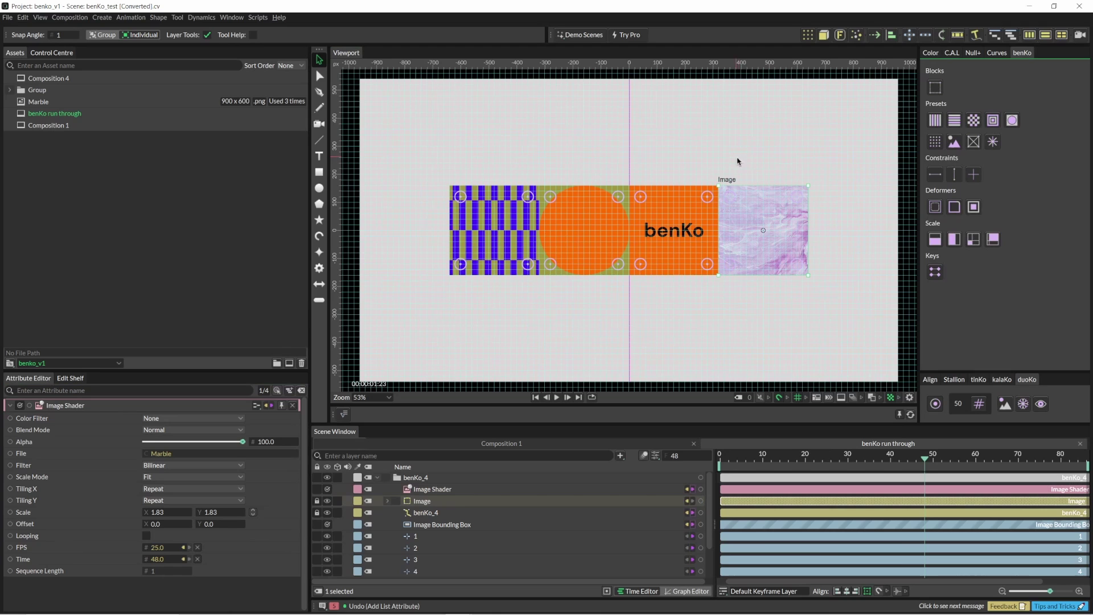
pyautogui.moveTo(754, 154); pyautogui.dragTo(715, 312)
pyautogui.click(954, 175)
pyautogui.moveTo(505, 152); pyautogui.dragTo(564, 323)
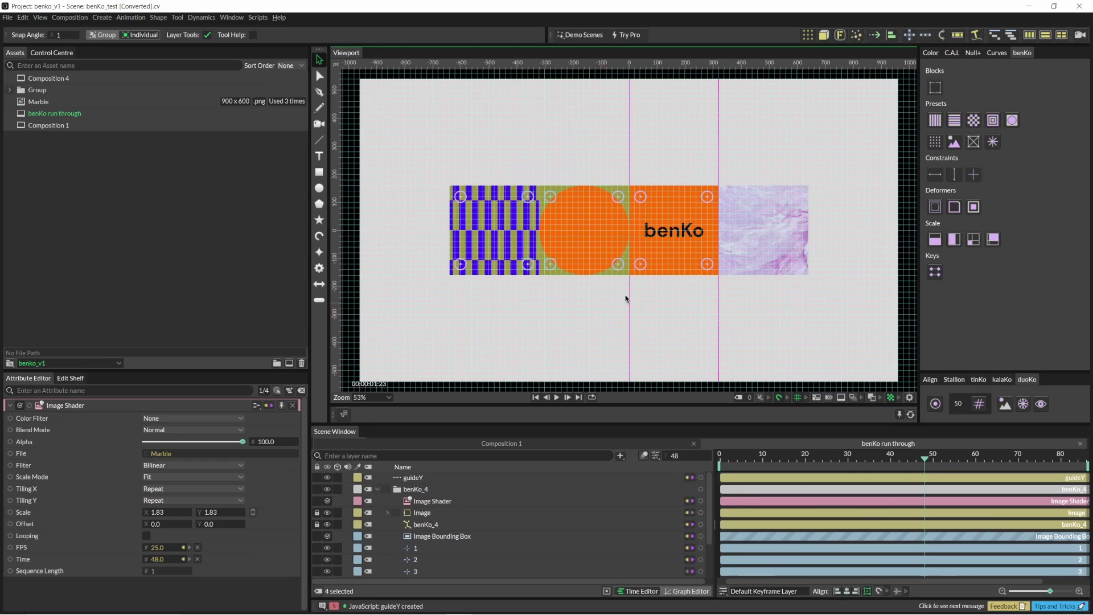
pyautogui.click(955, 174)
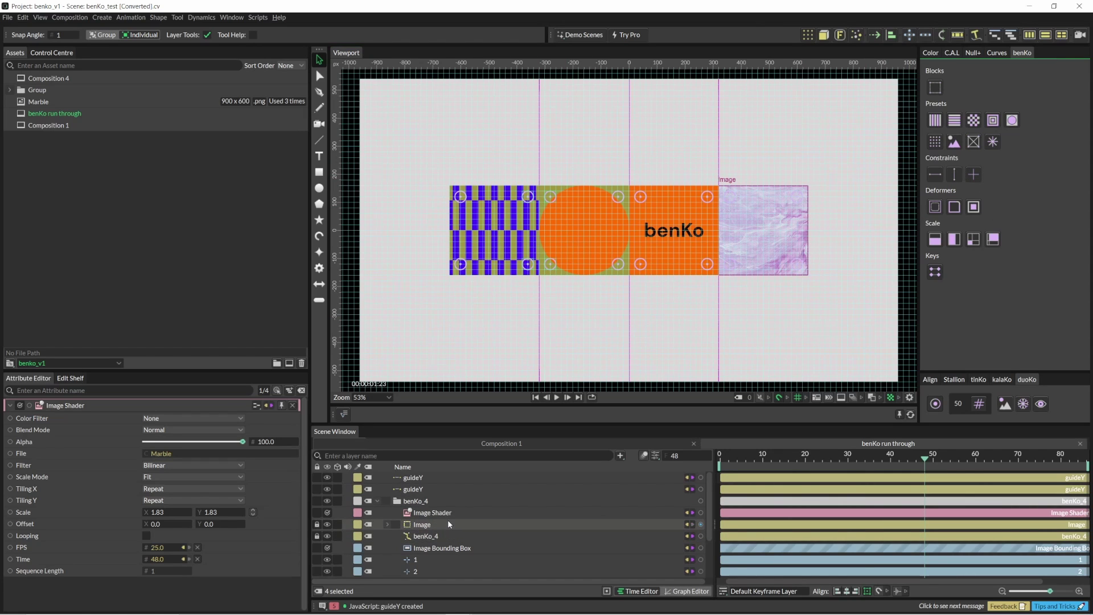
# - Test-drag the right guide to check the reflow, undo it, and re-expand benKo_4
pyautogui.click(378, 501)
pyautogui.click(782, 294)
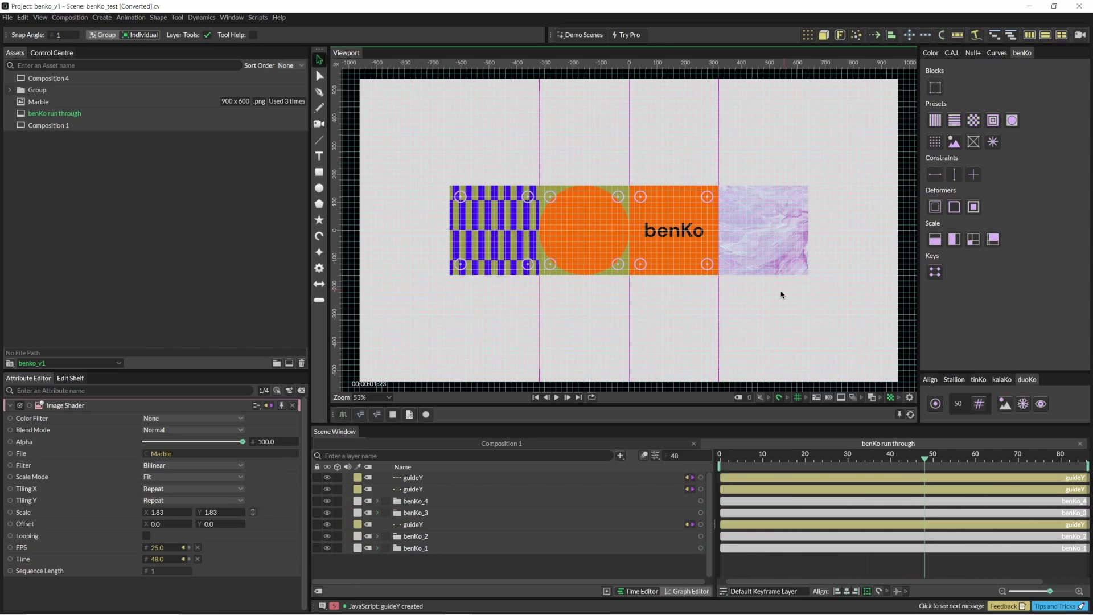
pyautogui.moveTo(719, 298); pyautogui.dragTo(750, 306)
pyautogui.hotkey('ctrl', 'z')
pyautogui.hotkey('ctrl', 'z')
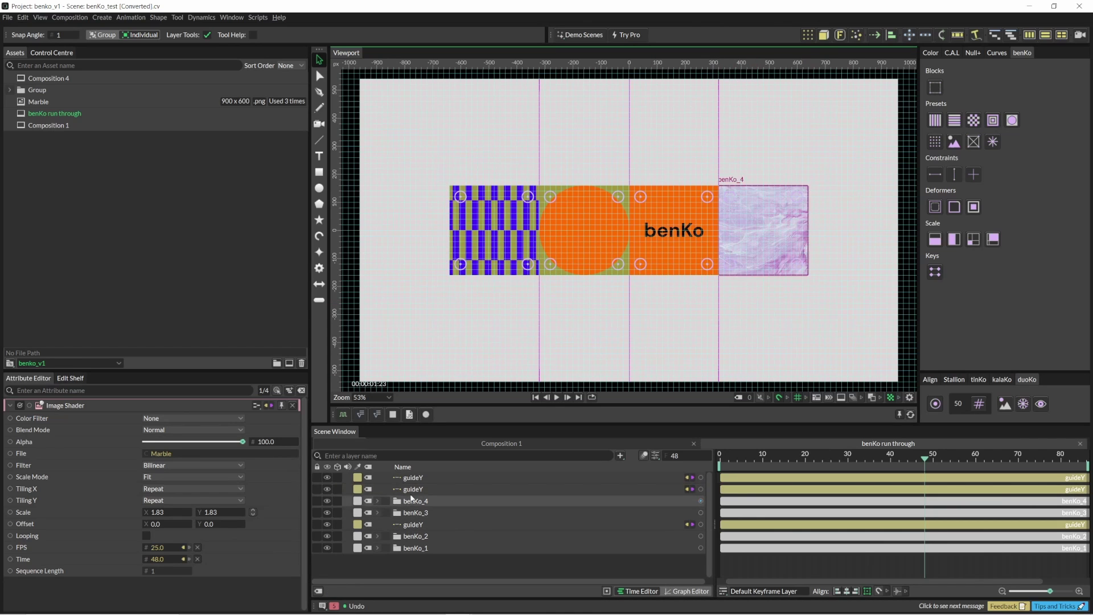
pyautogui.click(376, 502)
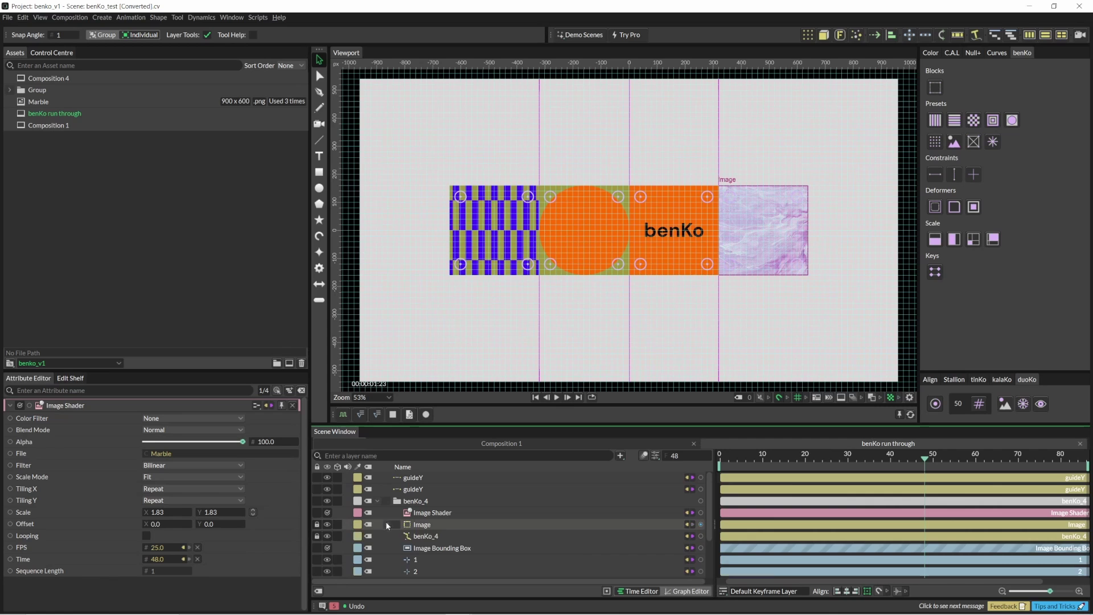
# - Set the Image layer's Math_Split Operation to Max
pyautogui.click(387, 524)
pyautogui.click(439, 536)
pyautogui.click(169, 429)
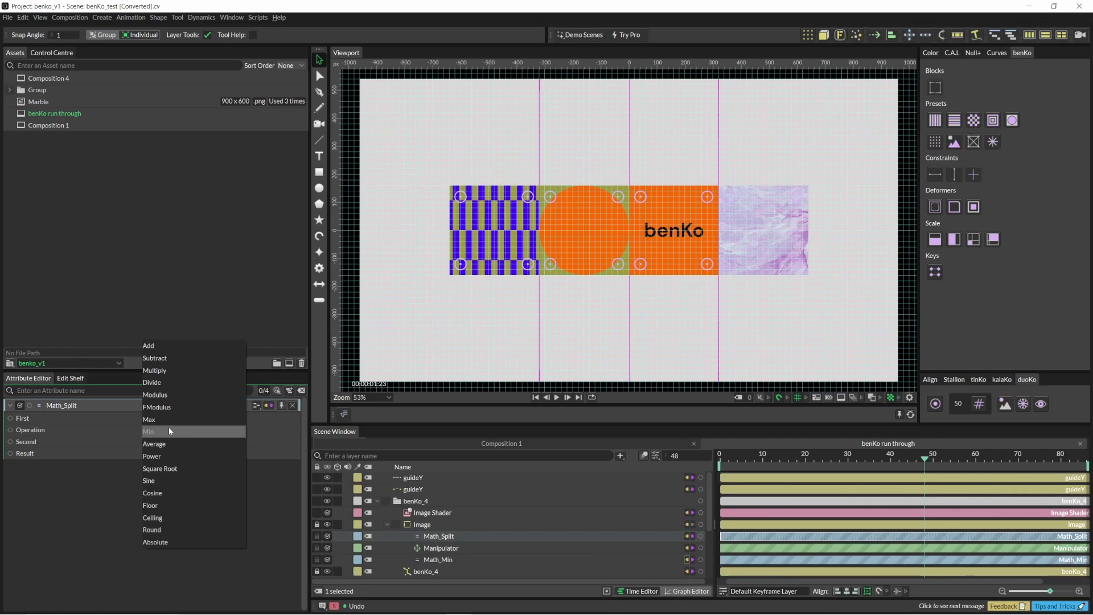
pyautogui.click(166, 418)
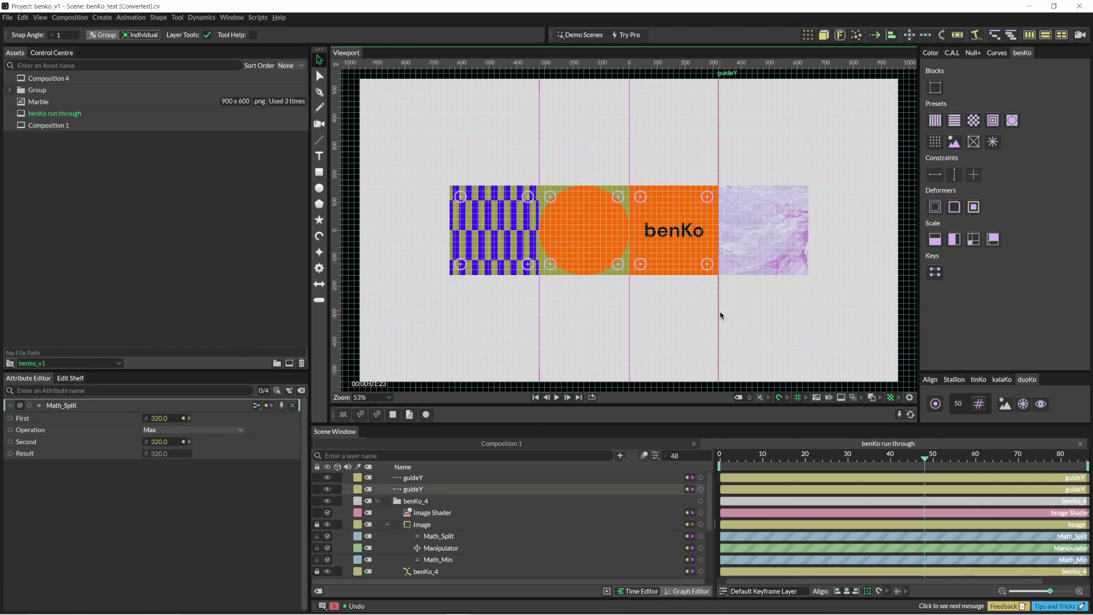
# - Add a blue-to-orange Gradient Map to benKo_4's marble image, then locate the benKo text layer
pyautogui.hotkey('ctrl', 'shift', 'g')
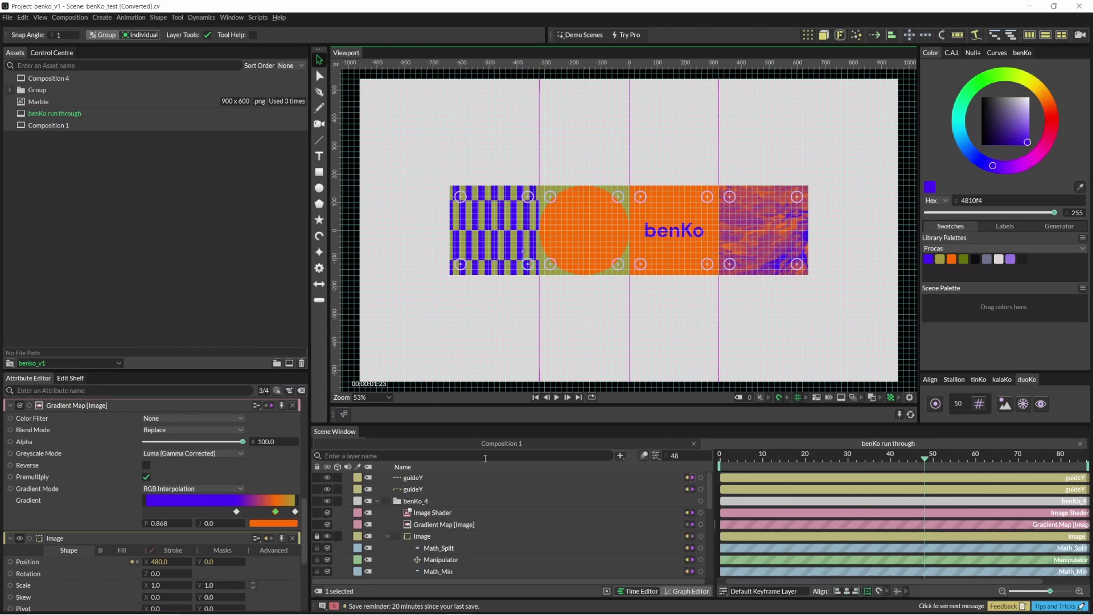
pyautogui.rightClick(532, 266)
pyautogui.click(583, 480)
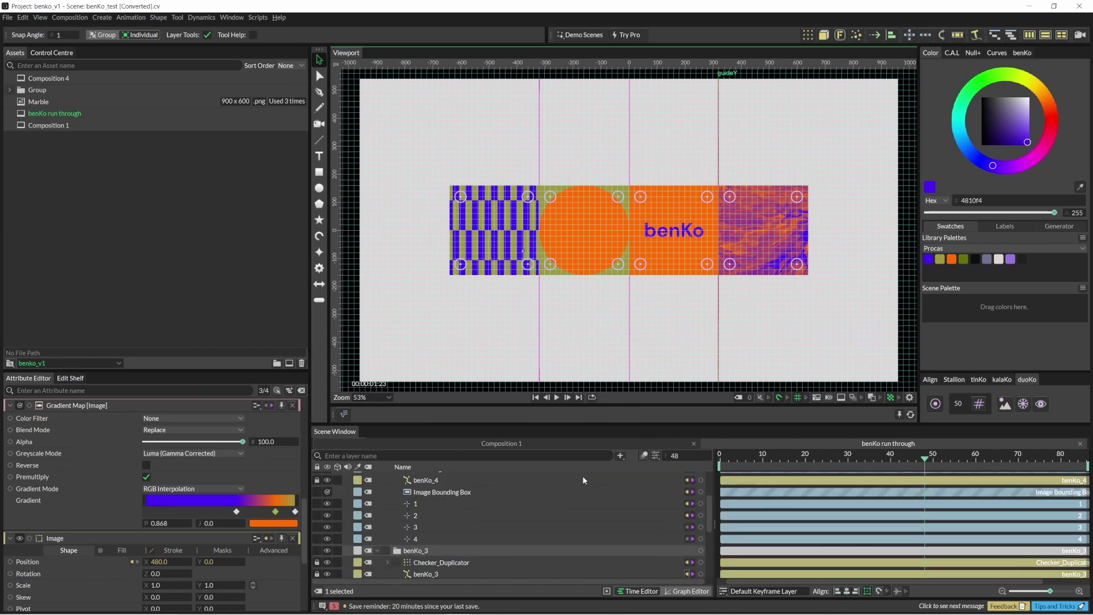
pyautogui.scroll(3, 481, 512)
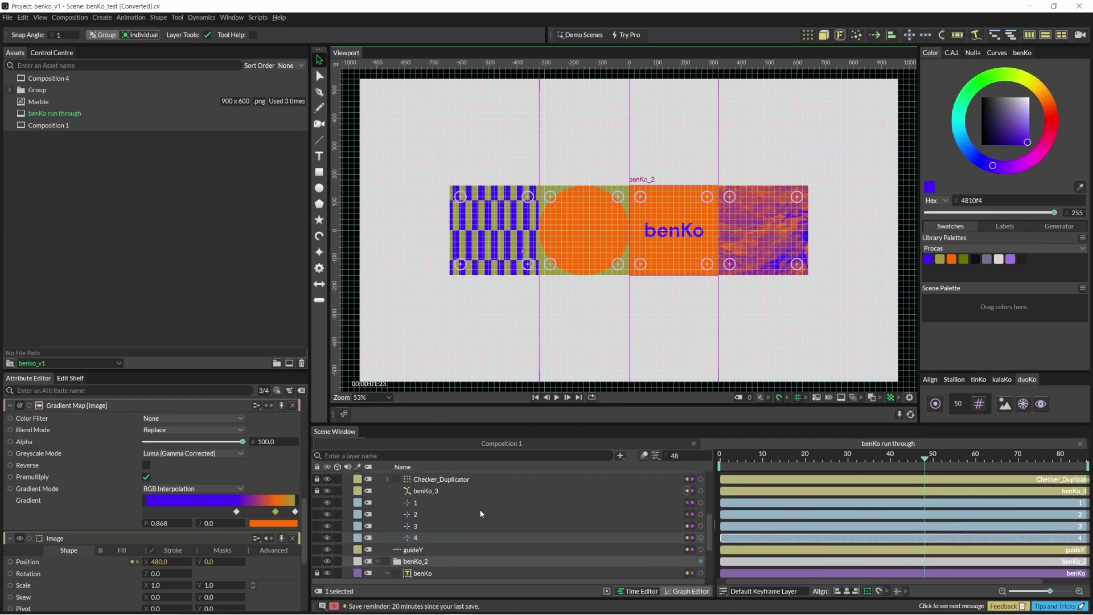
# - Select benKo_3, expand its Checker_Duplicator, and enlarge the Attribute Editor area
pyautogui.click(797, 271)
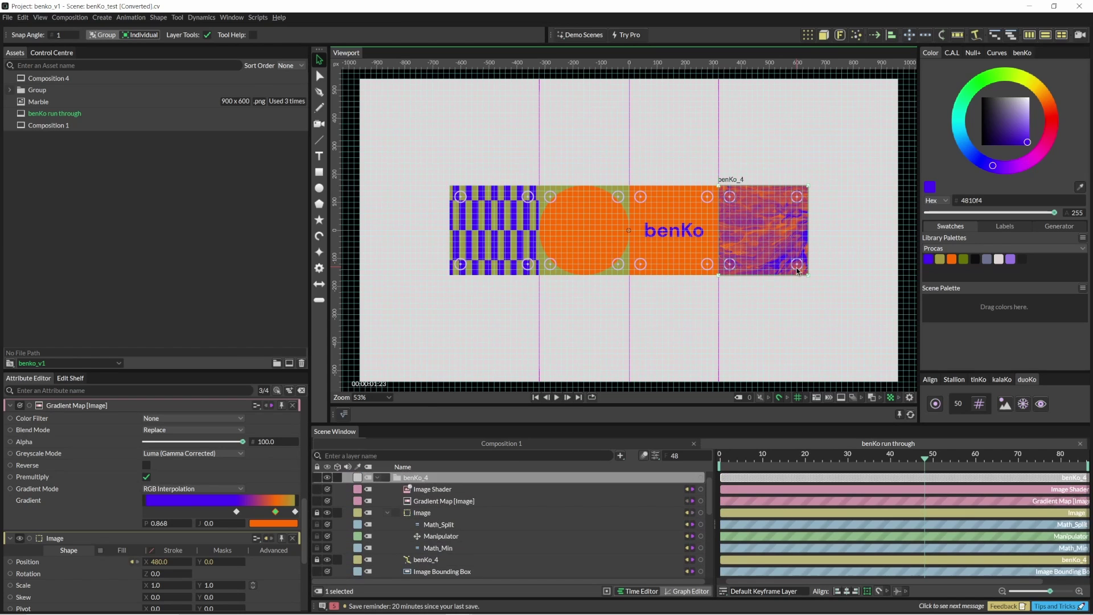
pyautogui.click(705, 265)
pyautogui.click(620, 266)
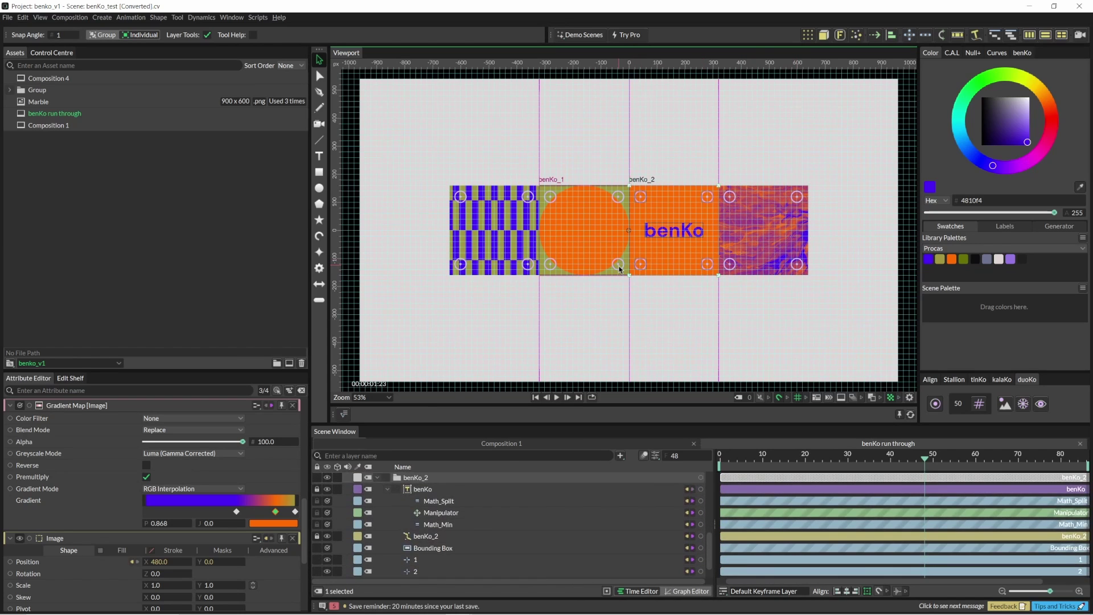
pyautogui.click(528, 266)
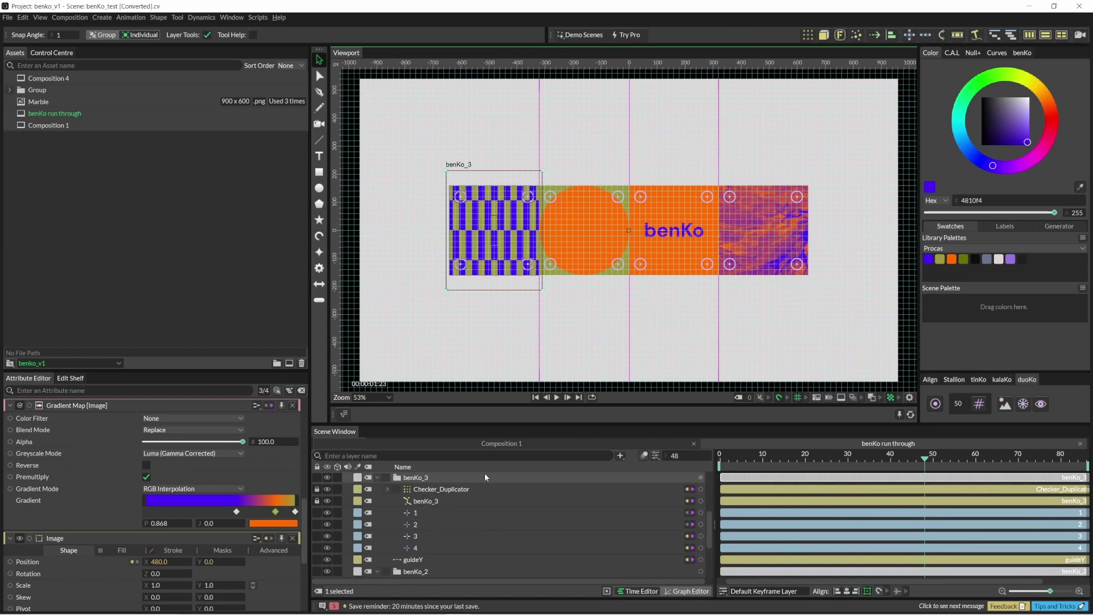
pyautogui.click(388, 489)
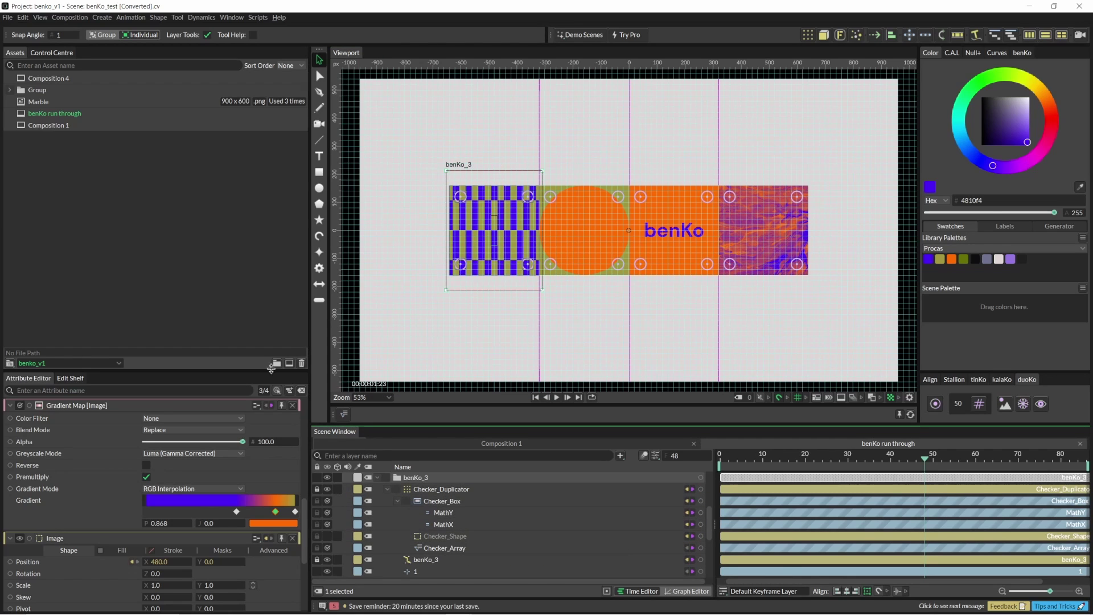
pyautogui.moveTo(264, 371); pyautogui.dragTo(263, 197)
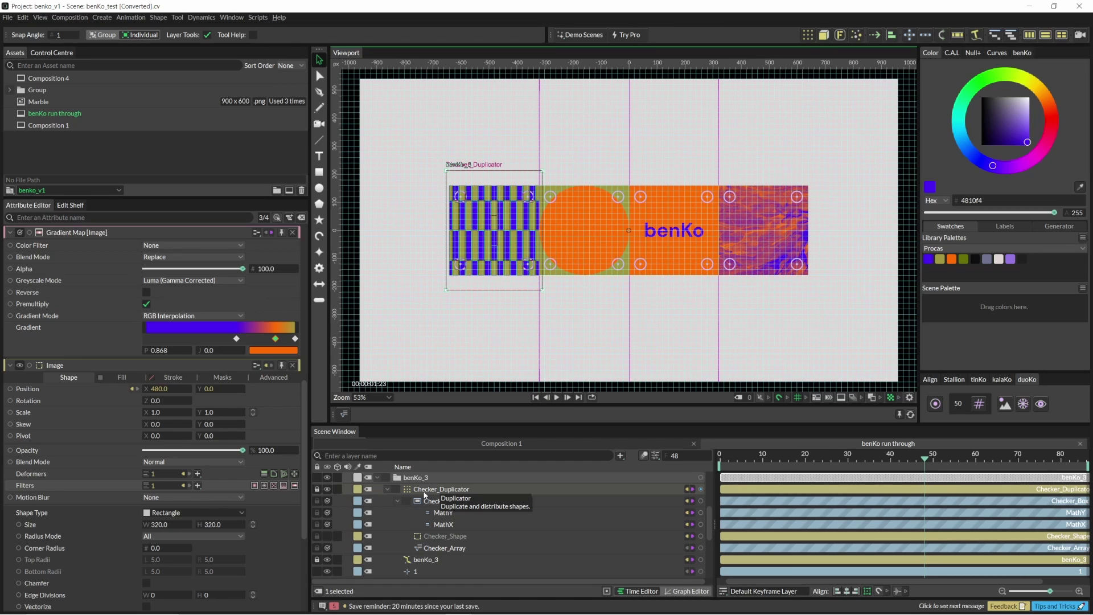
# - Undo the stripes to restore benKo_3's checker pattern
pyautogui.click(7, 17)
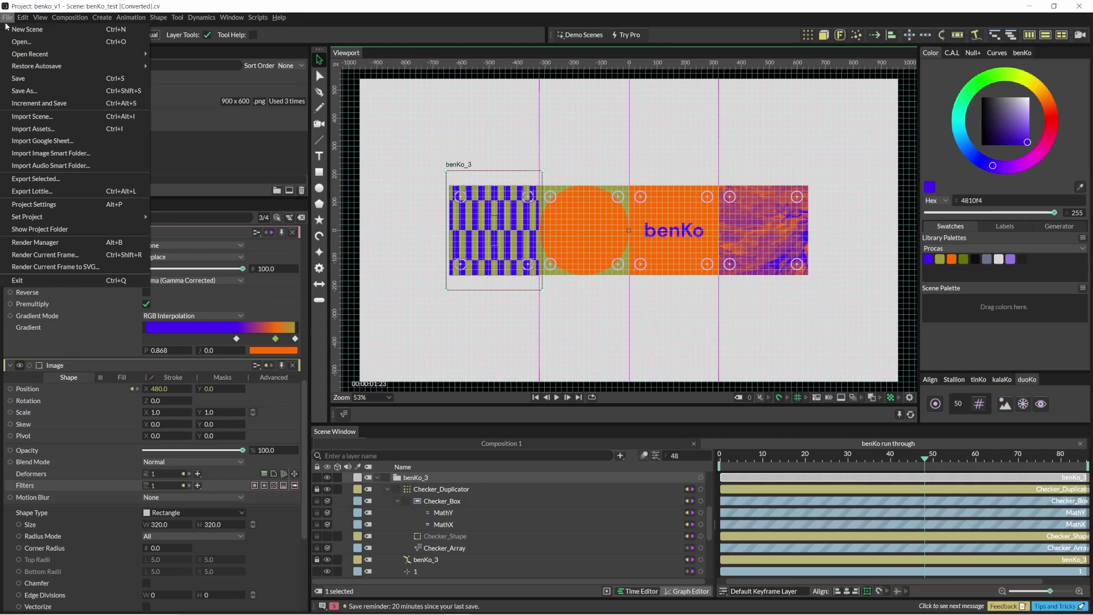
pyautogui.click(8, 18)
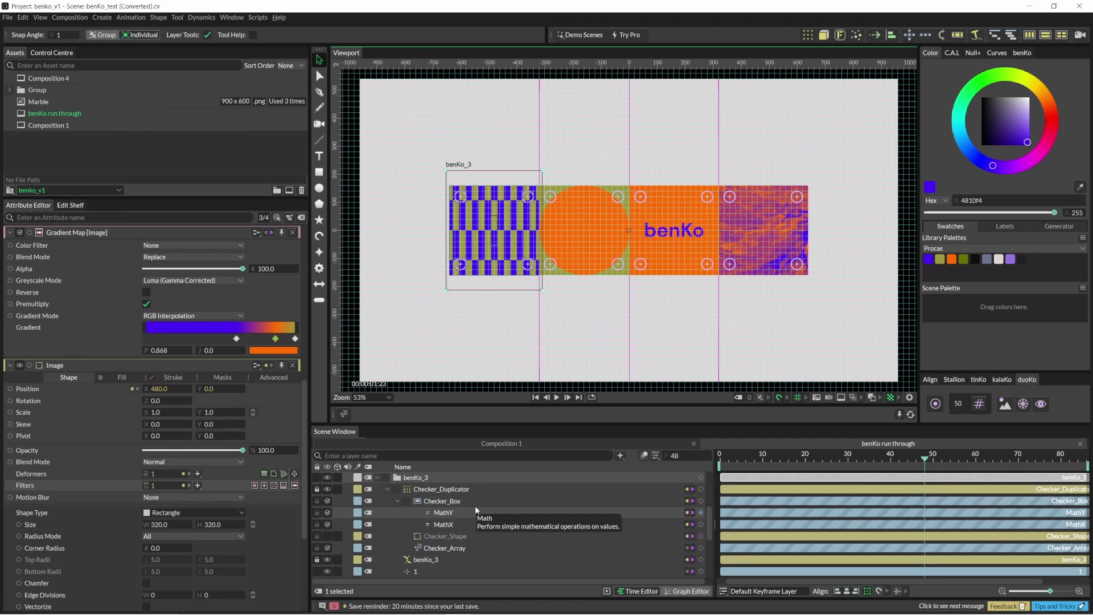
pyautogui.hotkey('ctrl', 'z')
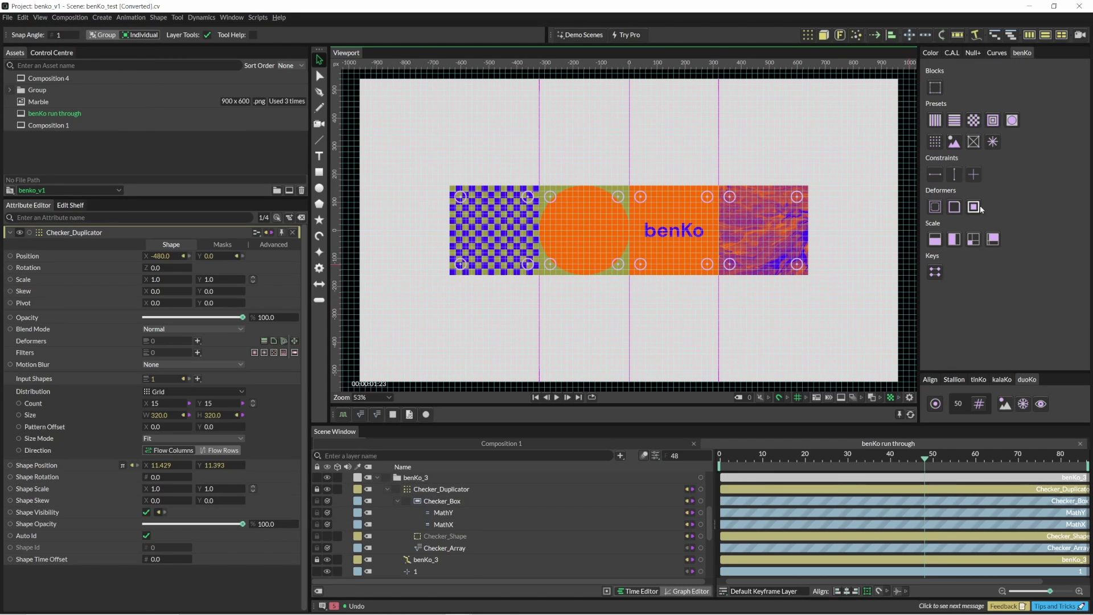
# - Add an Inset Path deformer to gap the blocks, keeping Path Offset at -10
pyautogui.click(935, 206)
pyautogui.scroll(-10, 459, 500)
pyautogui.click(382, 479)
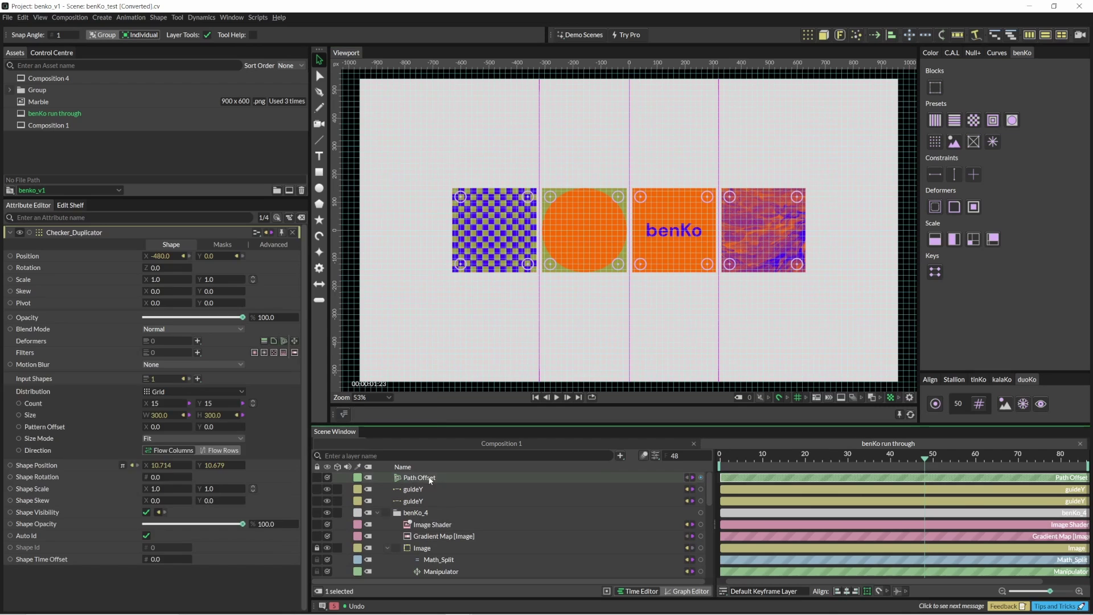
pyautogui.moveTo(162, 248); pyautogui.dragTo(141, 258)
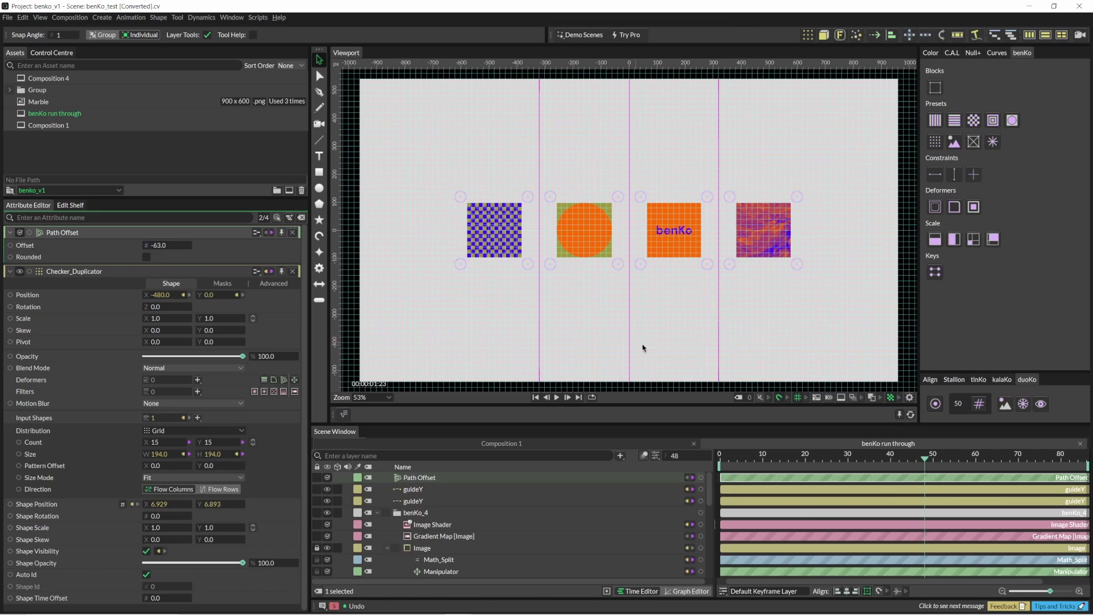
pyautogui.moveTo(720, 333)
pyautogui.mouseDown()
pyautogui.moveTo(744, 333)
pyautogui.moveTo(704, 332)
pyautogui.moveTo(753, 334)
pyautogui.moveTo(705, 340)
pyautogui.moveTo(754, 342)
pyautogui.moveTo(712, 347)
pyautogui.mouseUp()
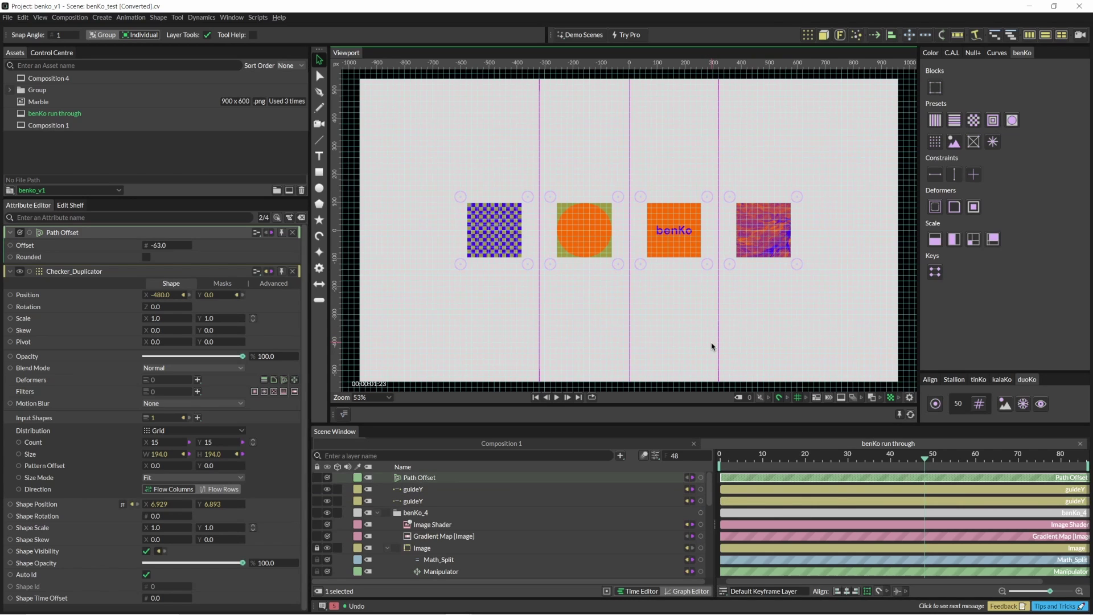
pyautogui.hotkey('ctrl', 'z')
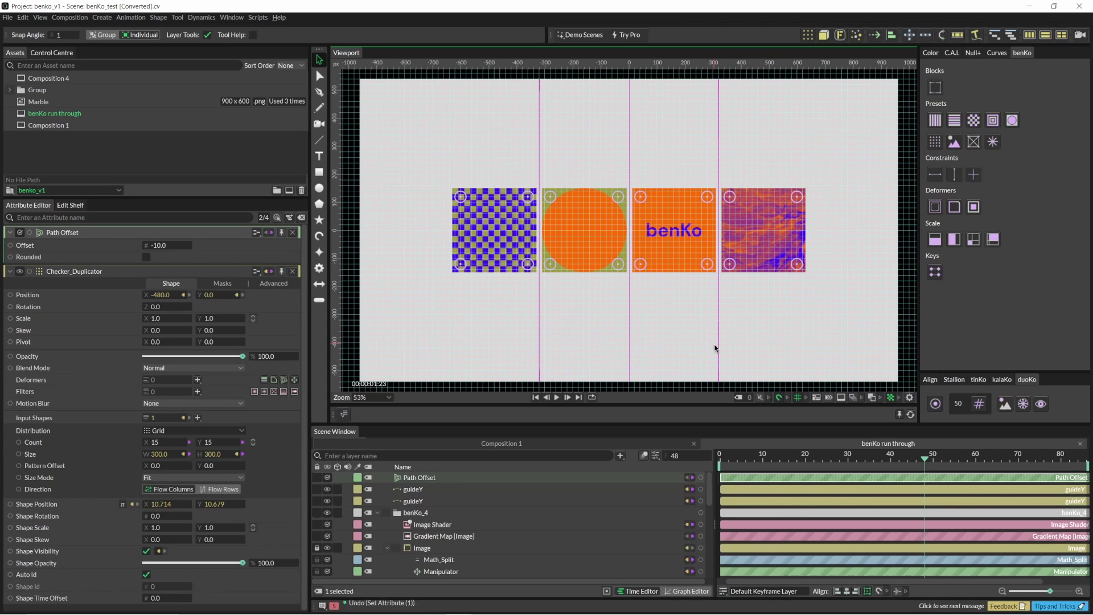
# - Add a Bevel to the blocks and raise its Radius to 85
pyautogui.click(955, 207)
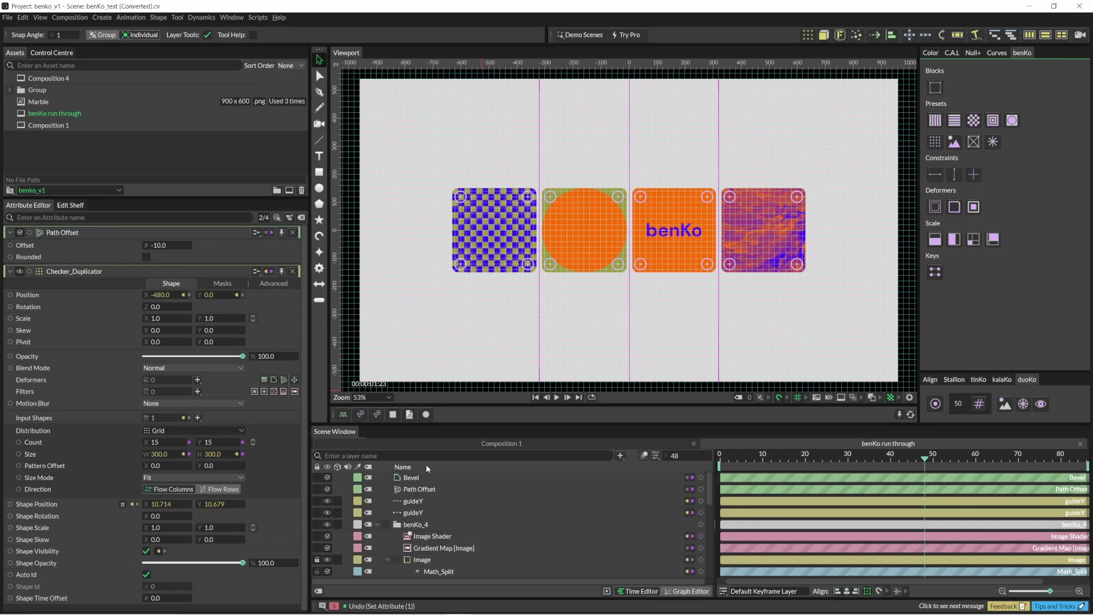
pyautogui.click(411, 478)
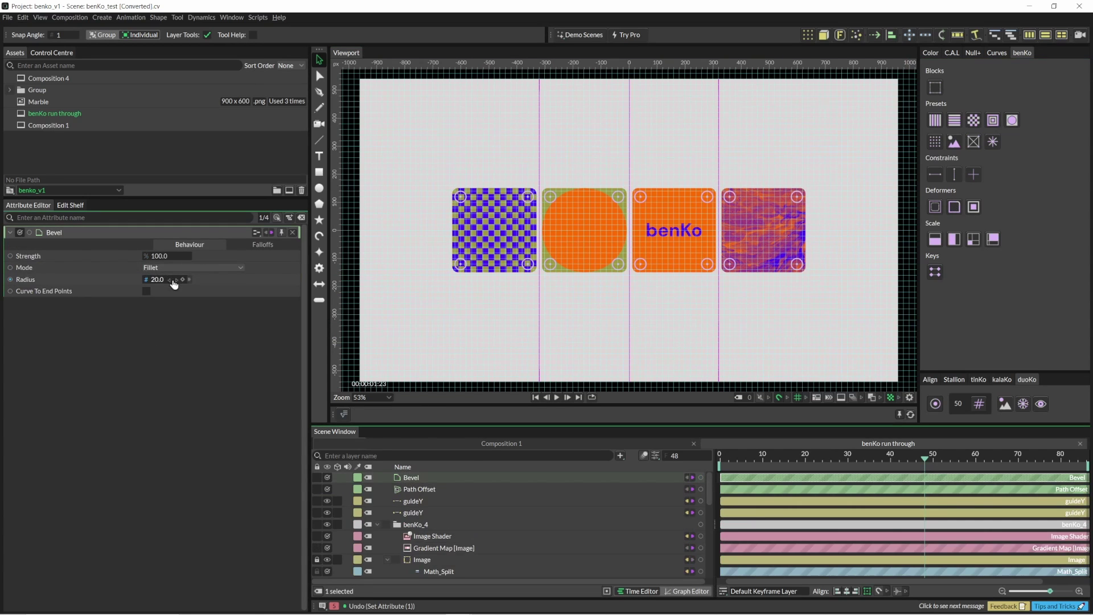
pyautogui.moveTo(166, 285); pyautogui.dragTo(329, 286)
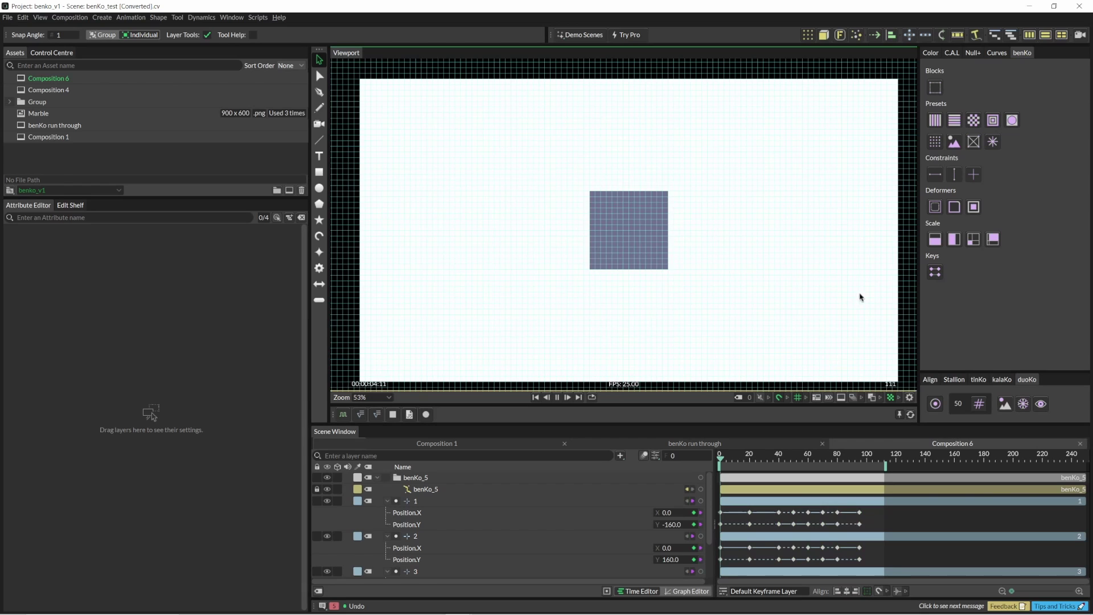
# - Stop playback and apply a Penner easing preset to all benKo_5 corner keyframes
pyautogui.press('space')
pyautogui.click(936, 273)
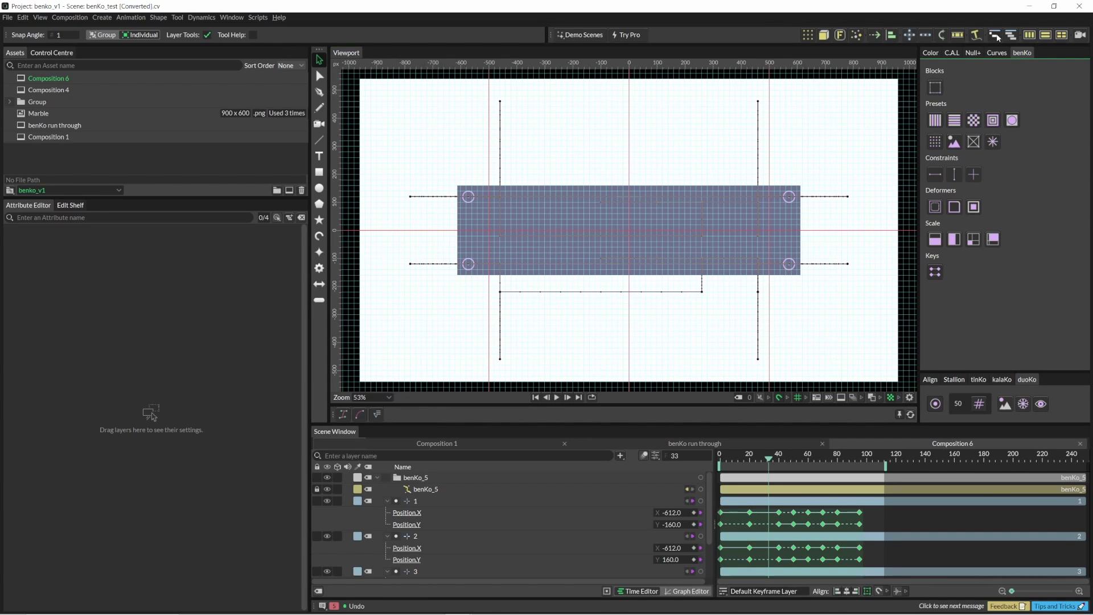
pyautogui.click(997, 53)
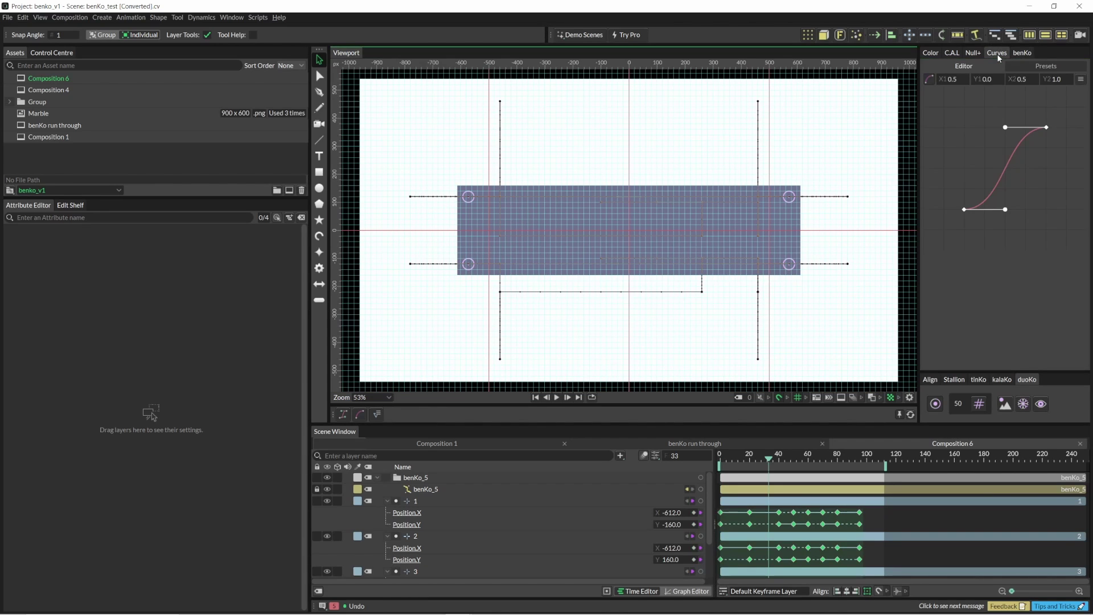
pyautogui.click(1048, 66)
pyautogui.click(1017, 132)
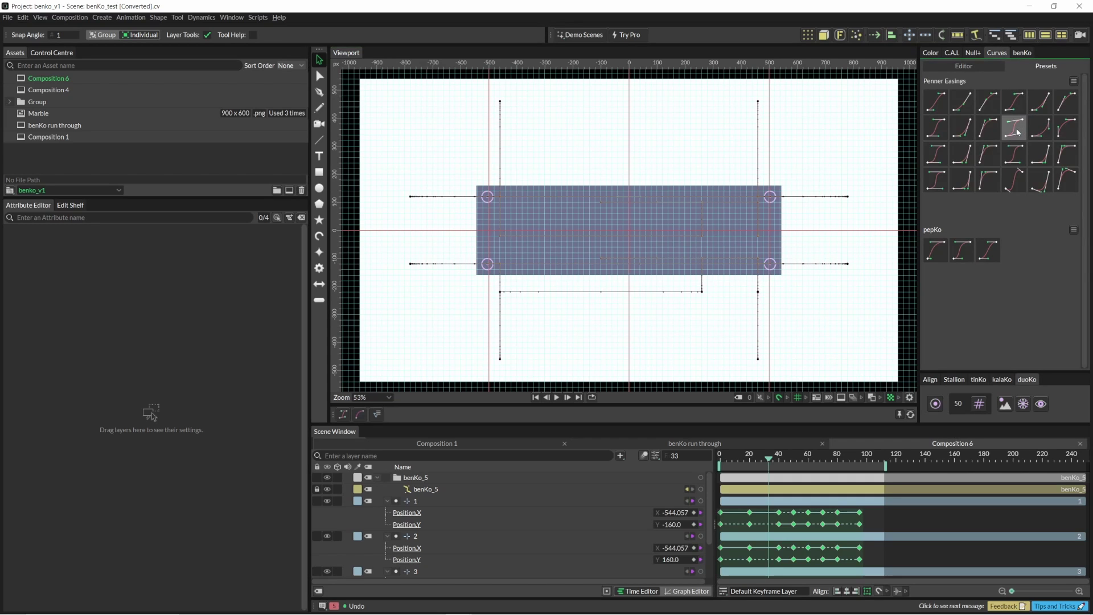
# - Play the animation and inspect the eased position curves in the Graph Editor
pyautogui.click(559, 398)
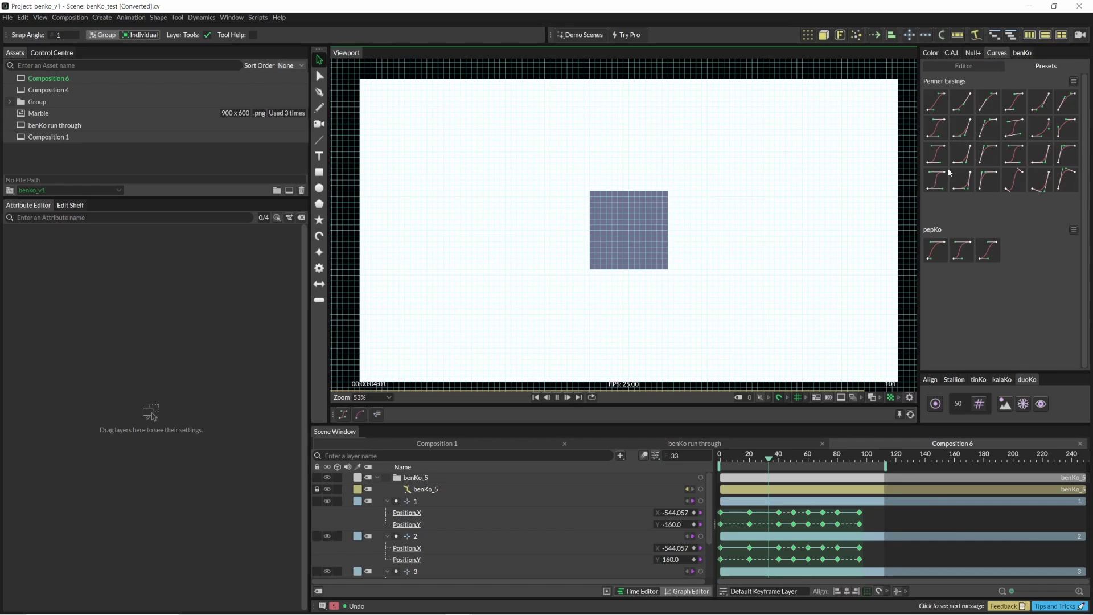
pyautogui.click(687, 591)
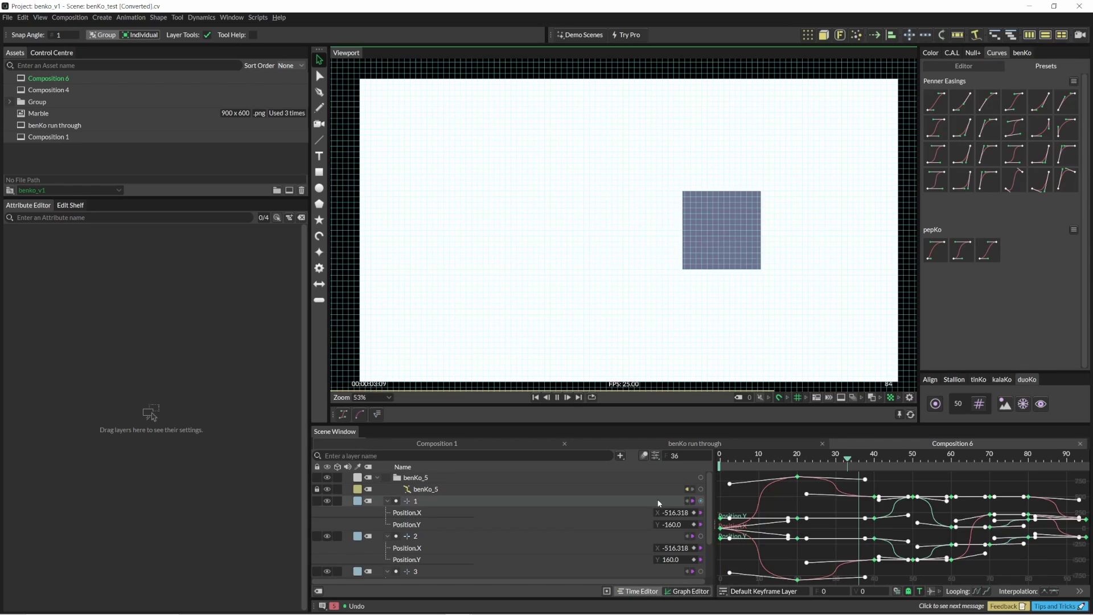
pyautogui.click(639, 591)
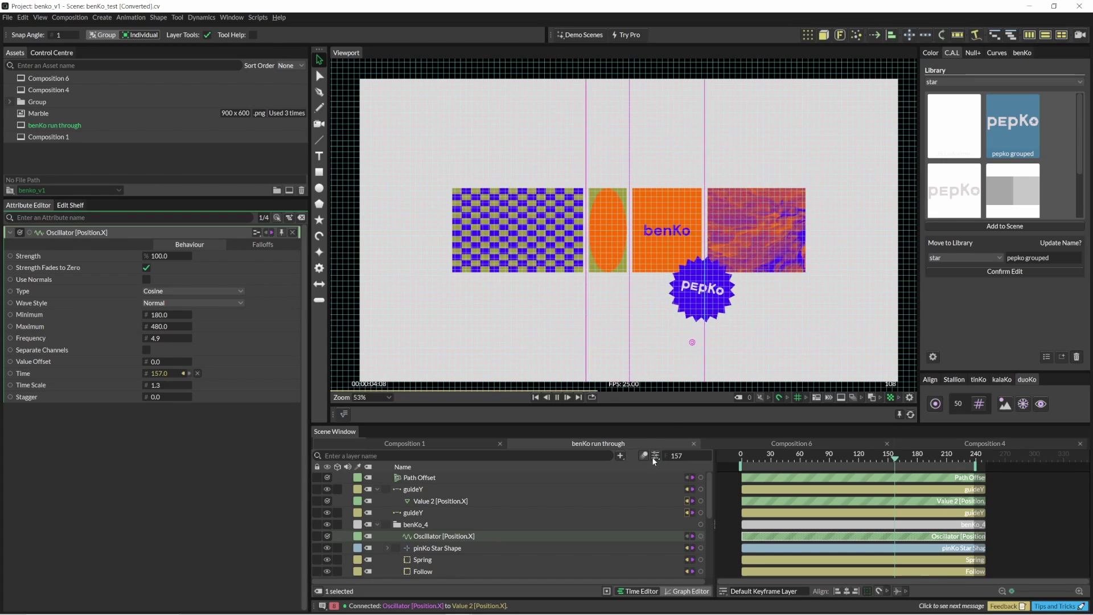
# - Pause playback at frame 136 and select the pinKo Star Shape under benKo_4 to show its attributes
pyautogui.click(380, 525)
pyautogui.press('space')
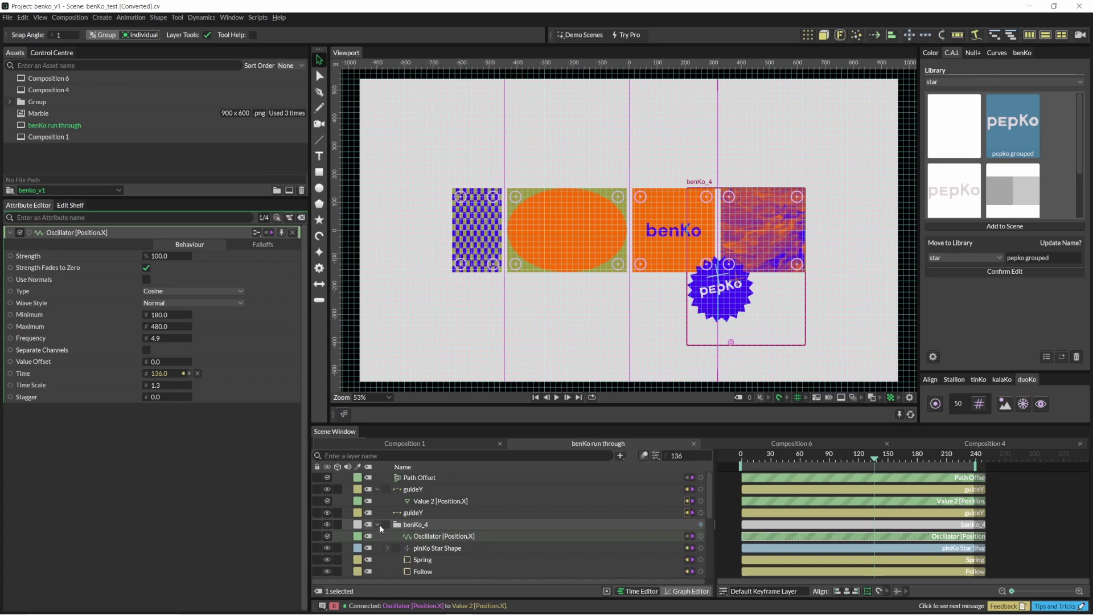
pyautogui.scroll(-5, 445, 519)
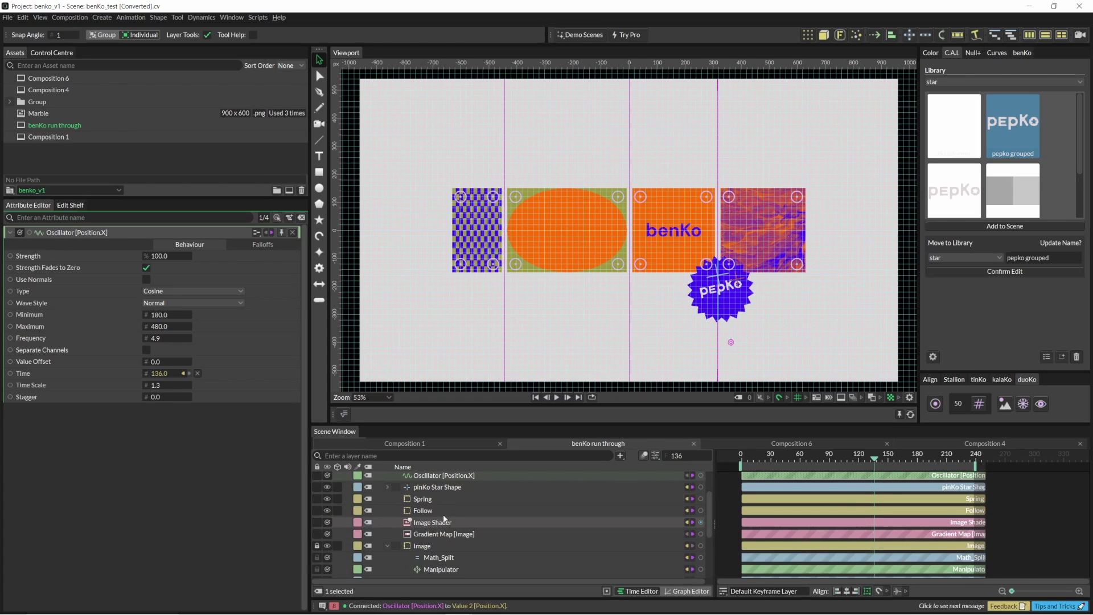
pyautogui.click(447, 517)
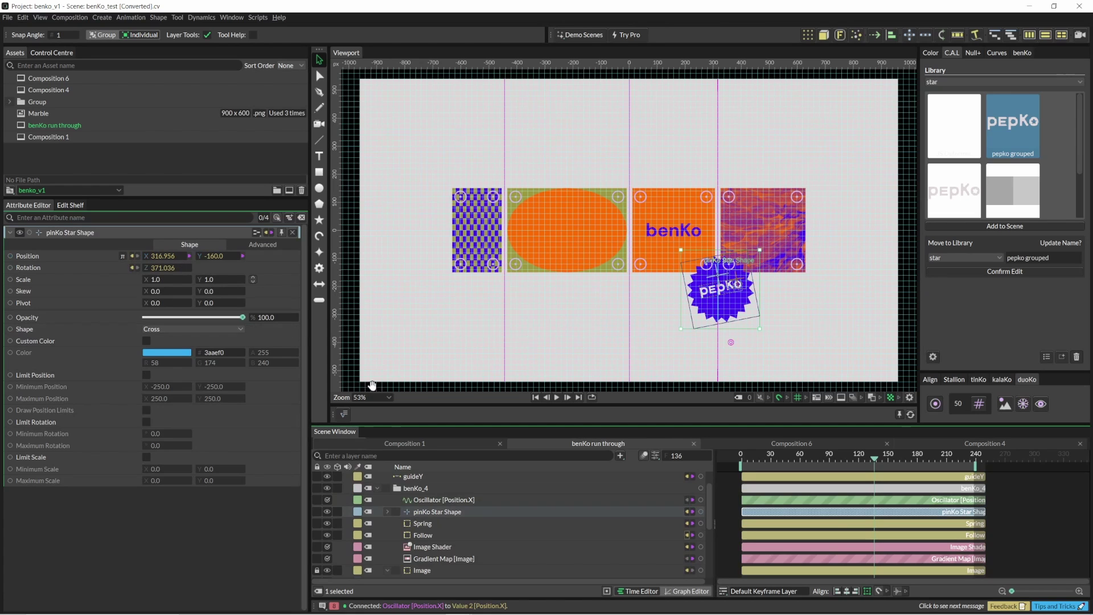
pyautogui.scroll(-5, 467, 529)
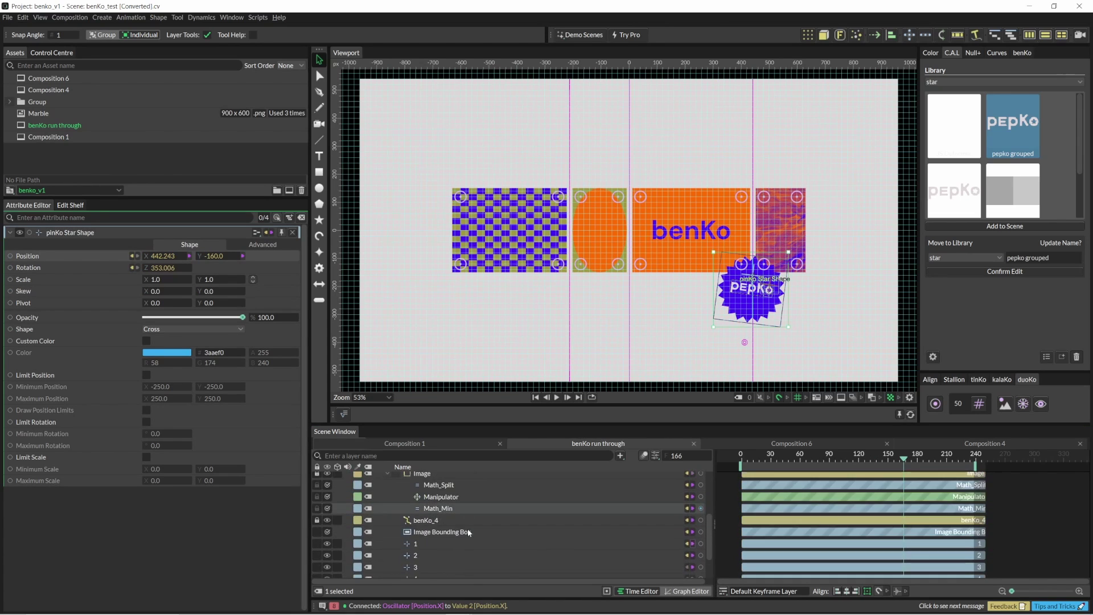